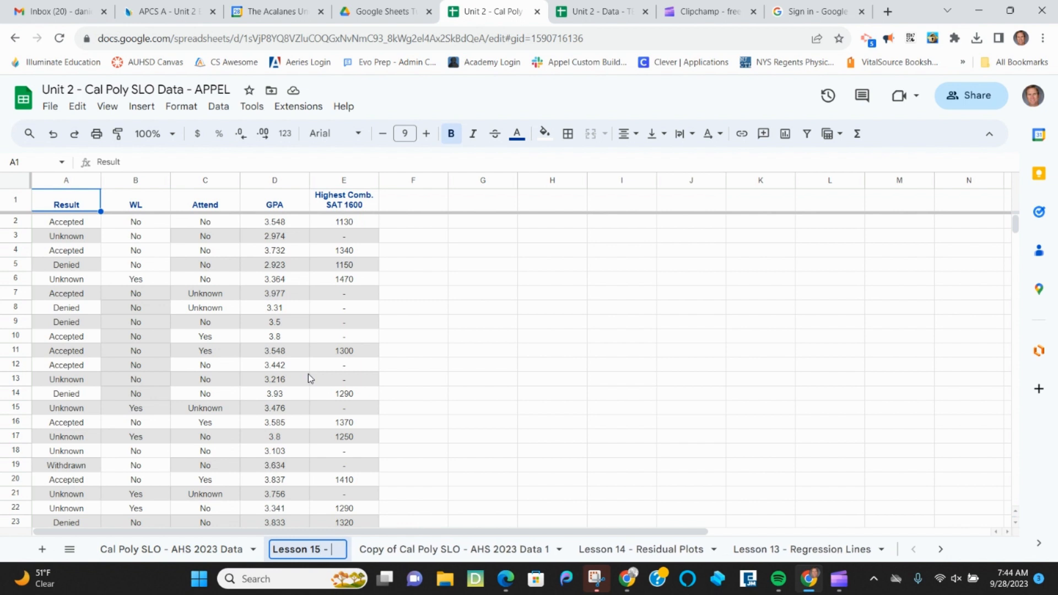
Step: Name the current sheet "Lesson 15 - Calculating R^2 and S"
type("Calculating R")
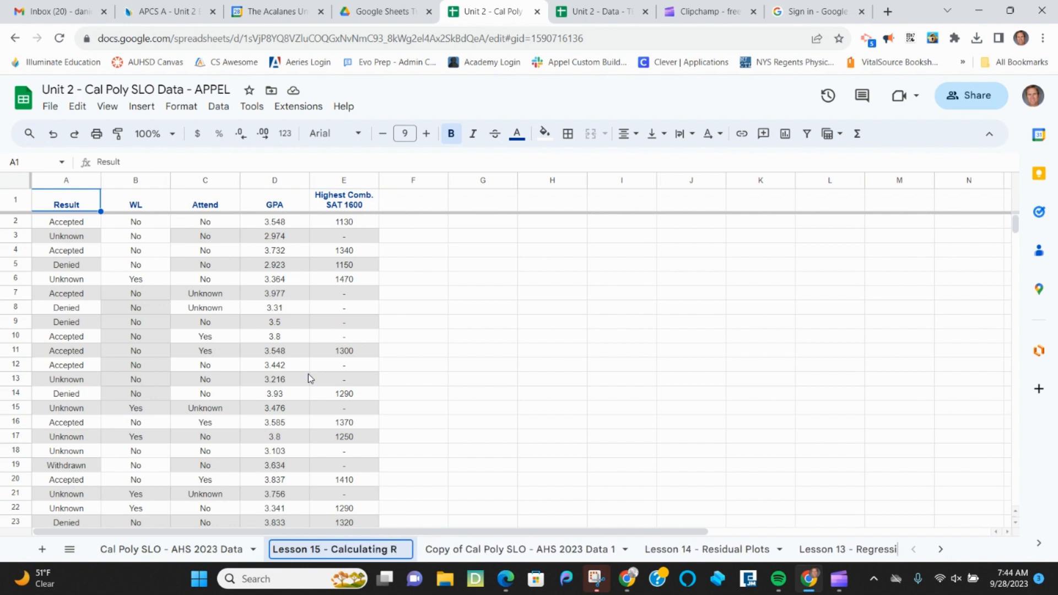
type("^2 and S")
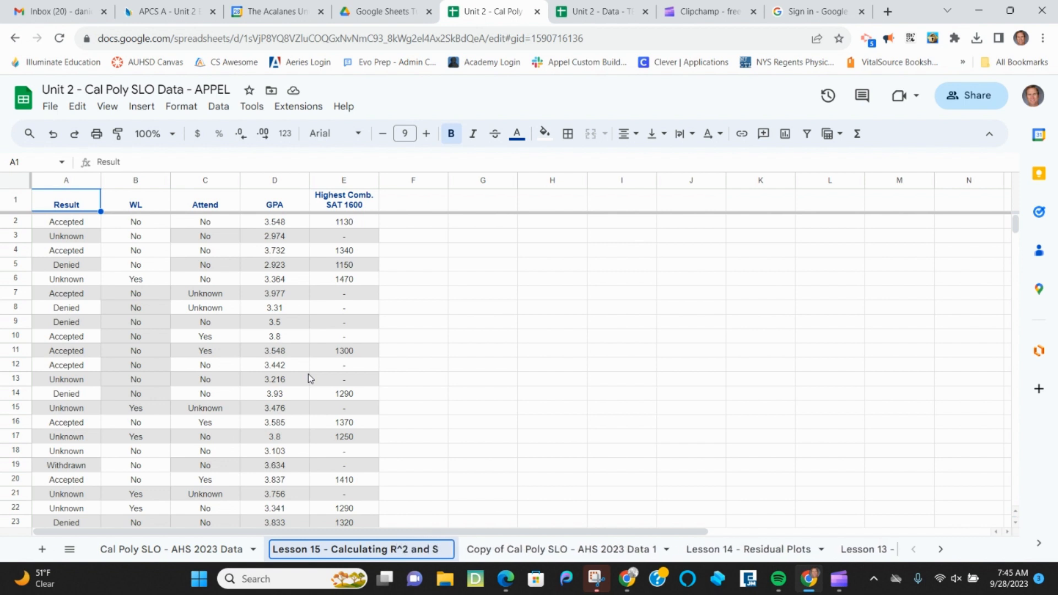
key("Return")
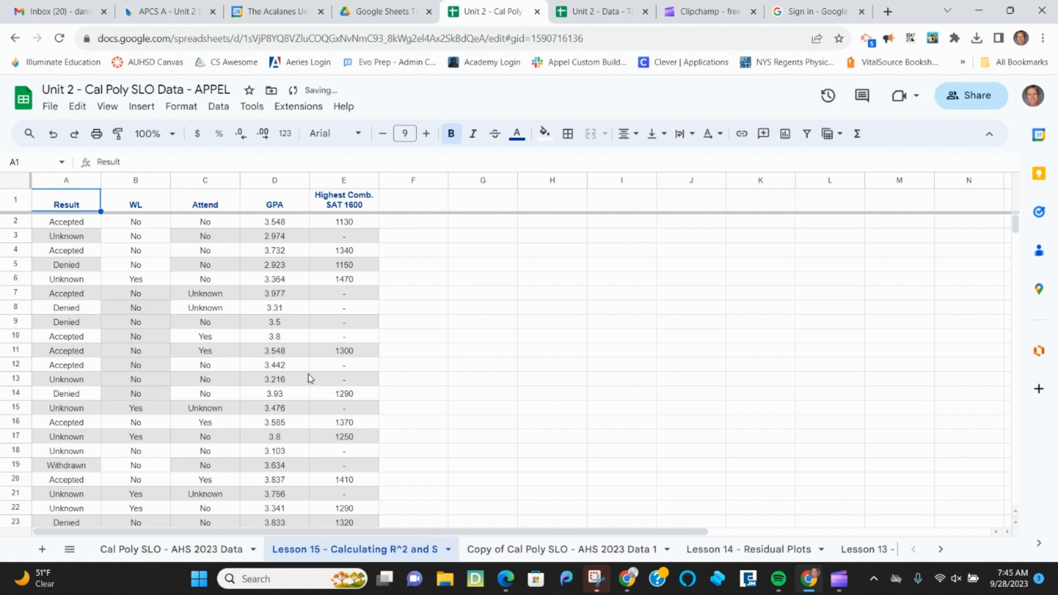
Step: Sort columns A to E by Highest Comb. SAT 1600 from A to Z, treating the first row as a header
left_click_drag(66, 180, 344, 182)
left_click(218, 106)
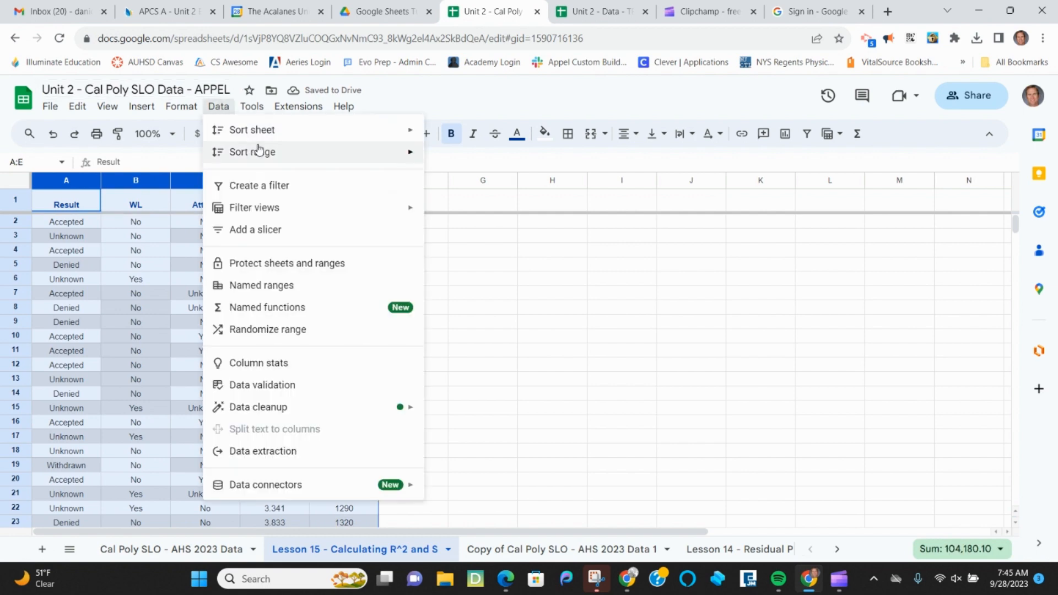
mouse_move(259, 132)
mouse_move(353, 152)
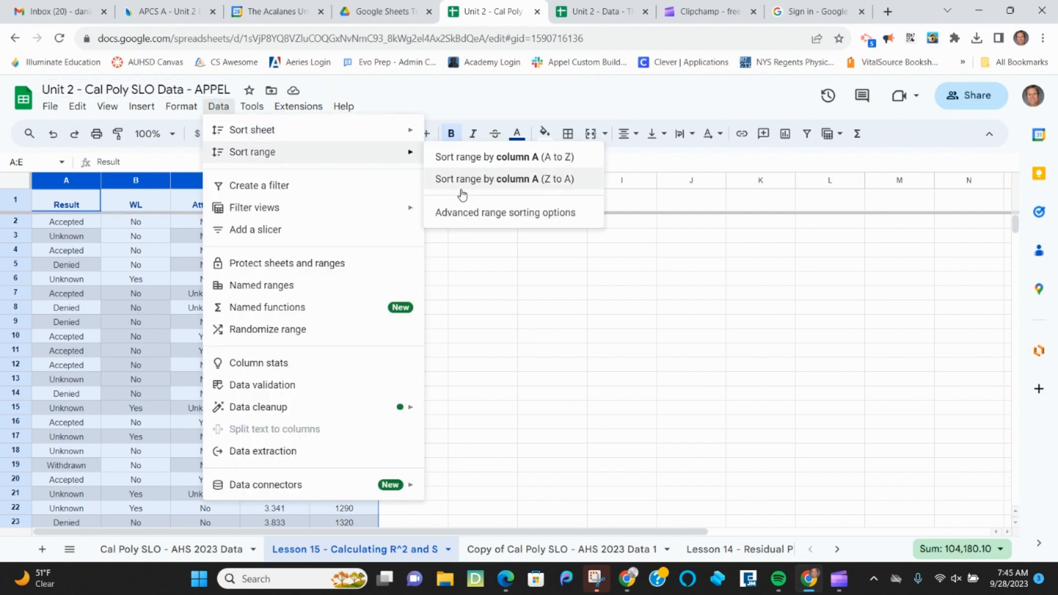
left_click(496, 210)
left_click(376, 266)
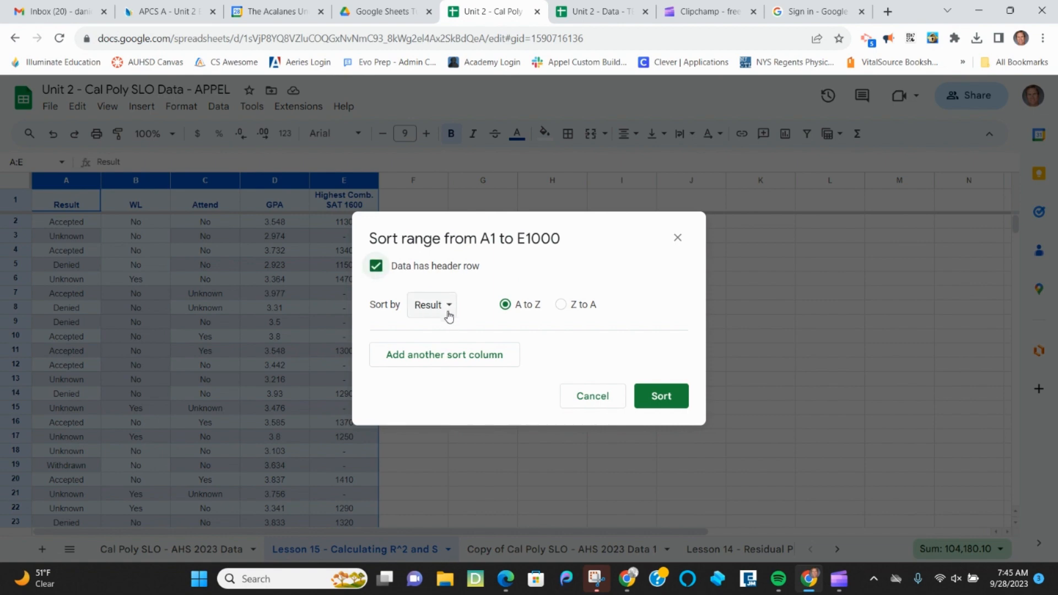
left_click(448, 306)
left_click(464, 399)
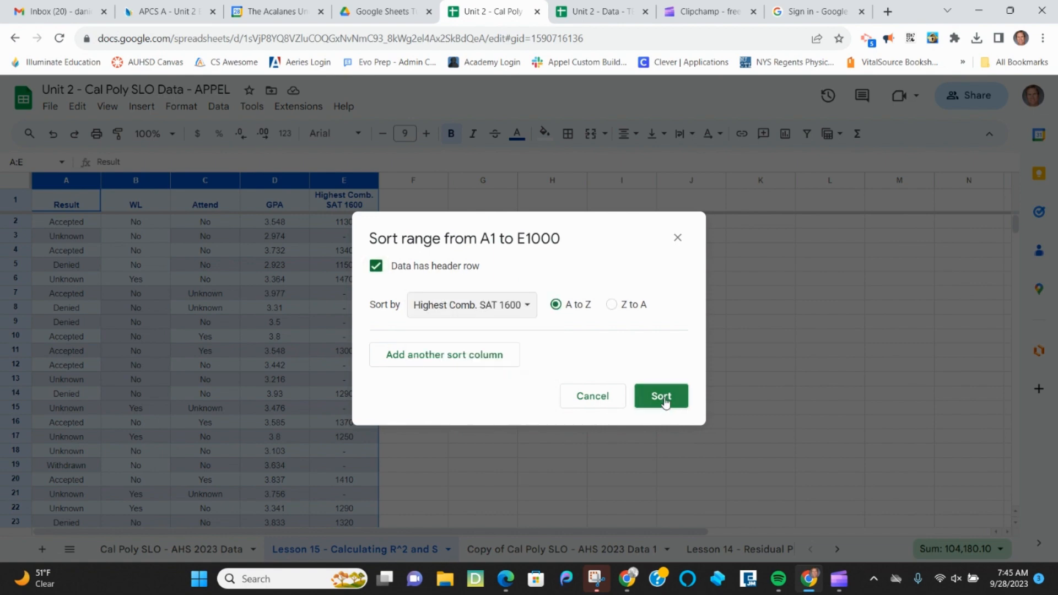
left_click(663, 398)
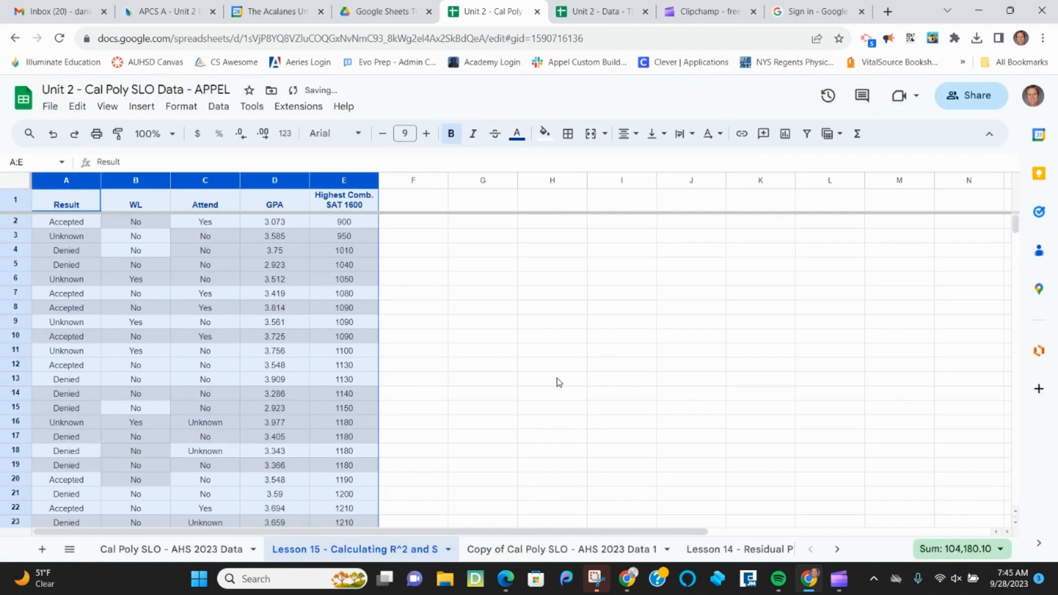
Step: Enter the heading "Residuals" in cell F1, beside the SAT column
left_click(414, 350)
left_click(405, 199)
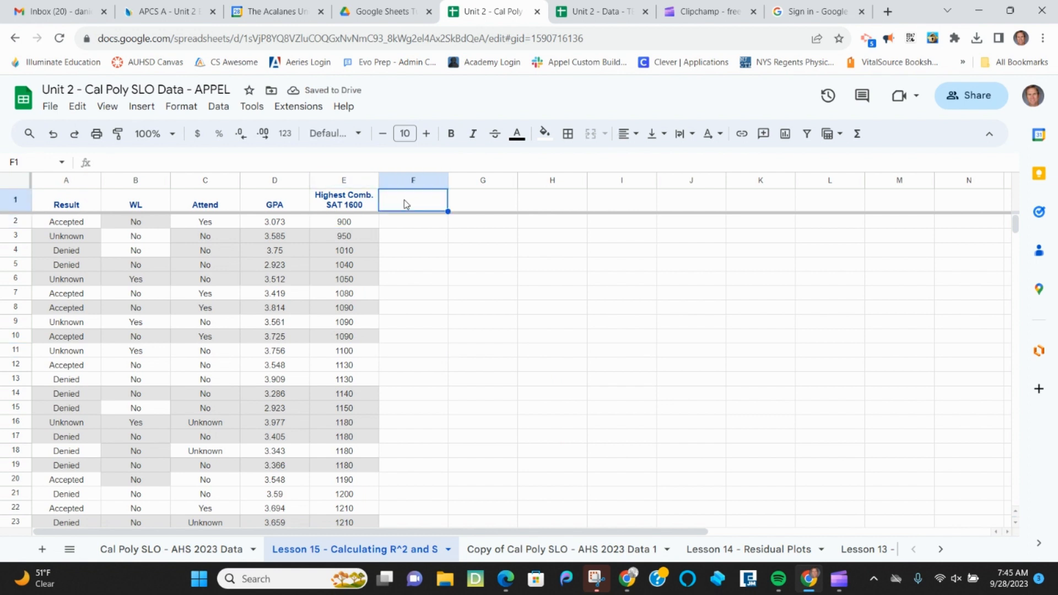
type("Res")
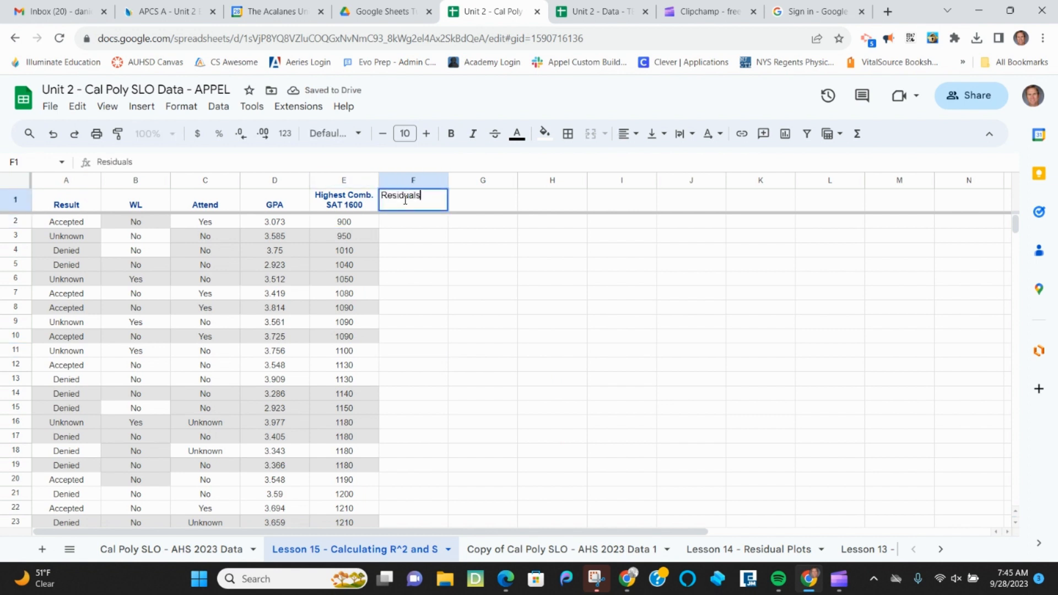
type("iduals")
key("Return")
Step: Enter the labels "Slope" in H1 and "Intercept" in H2
key("Right")
key("Right")
key("Up")
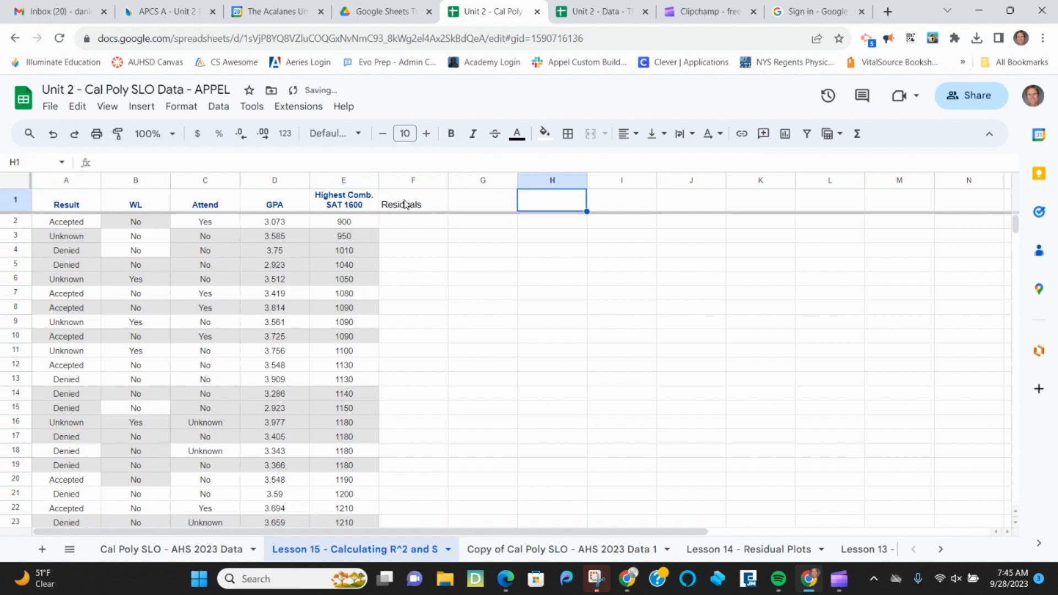
type("Slope")
key("Return")
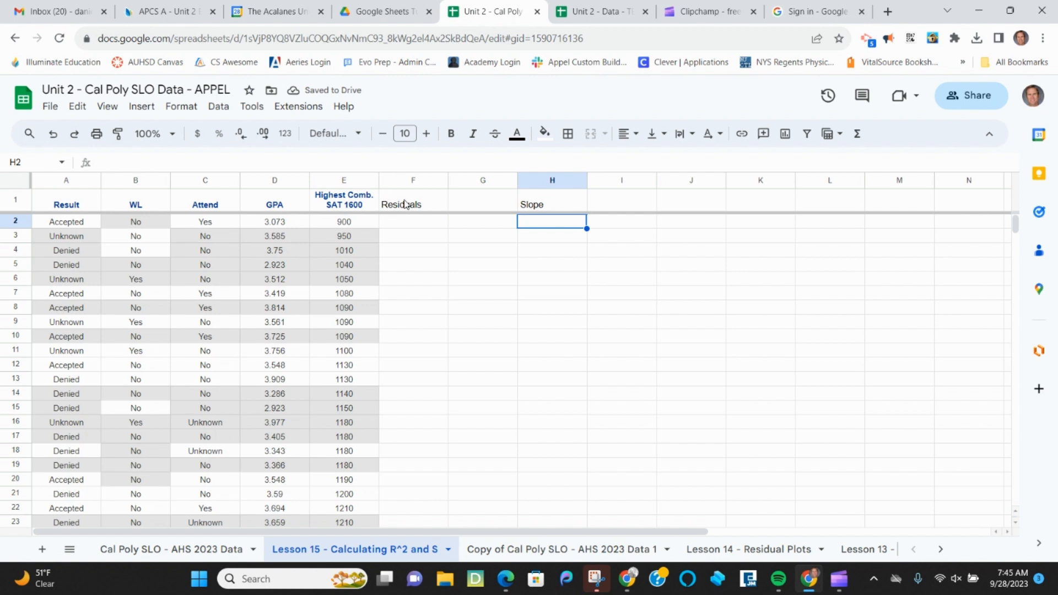
key("Return")
type("Intercept")
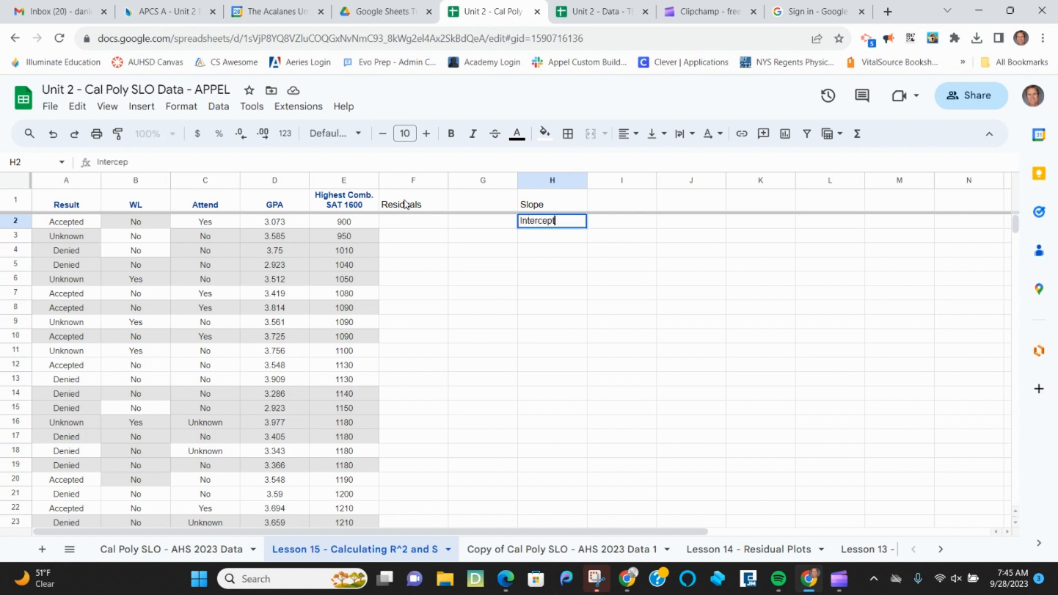
key("Return")
Step: Calculate the regression slope in I1 with SLOPE, using SAT scores E2:E80 as y and the matching GPAs as x, and reject the suggested autofill
key("Right")
key("Up")
key("Up")
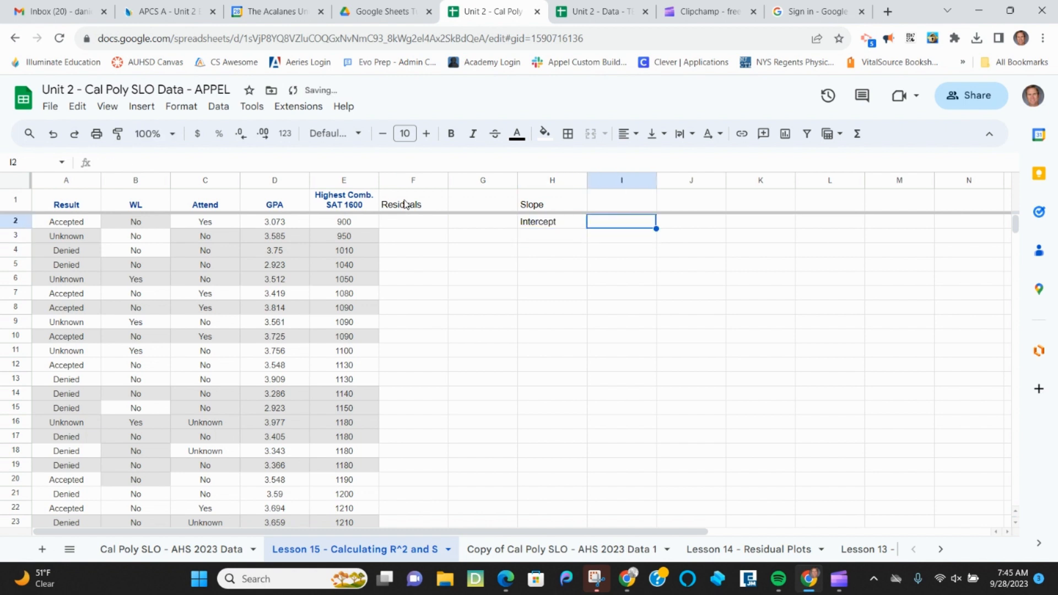
type("=slope(")
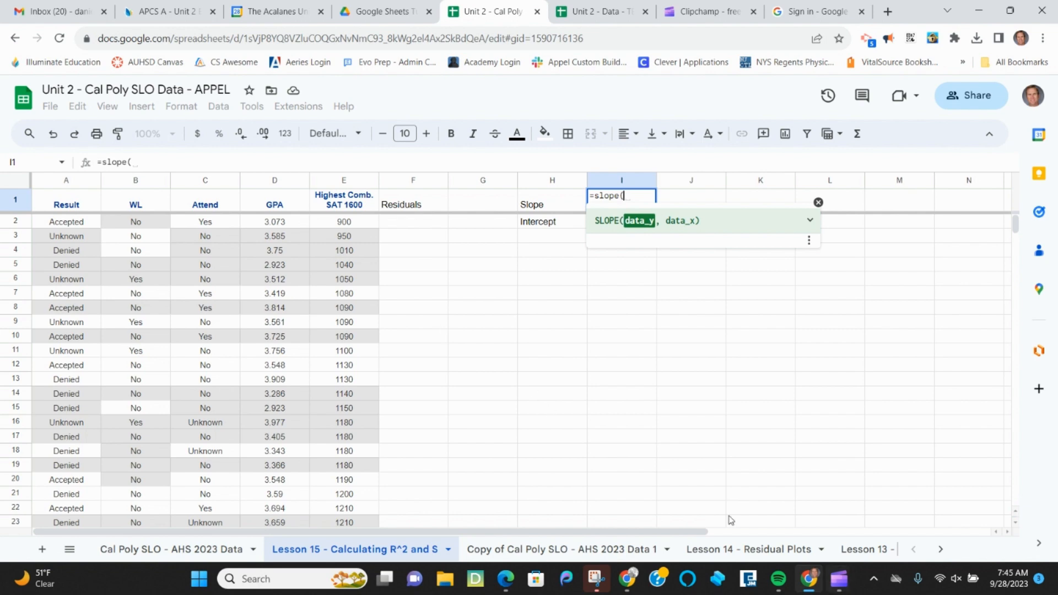
left_click(741, 551)
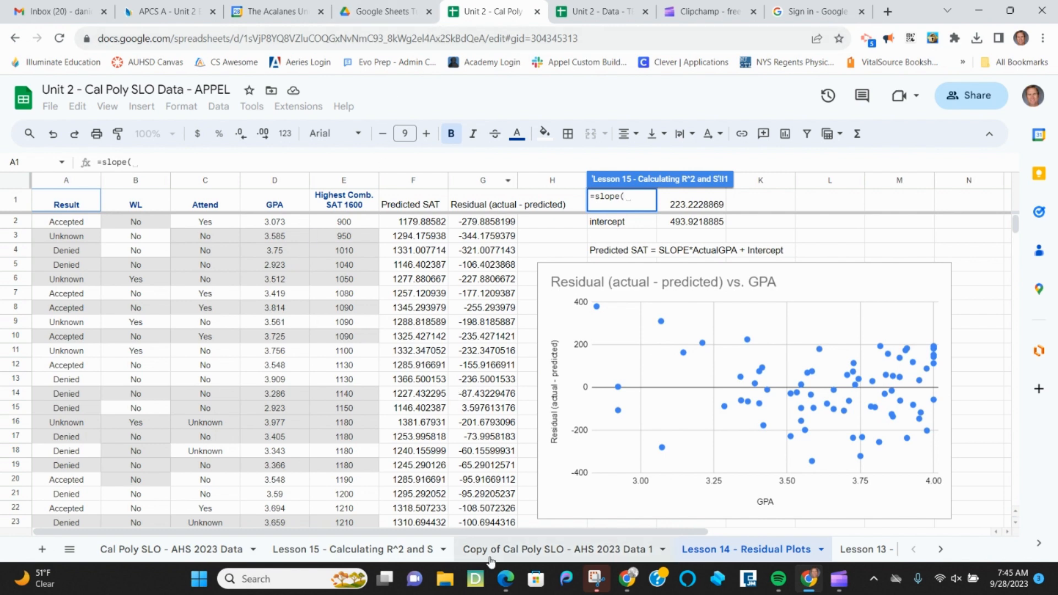
left_click(339, 550)
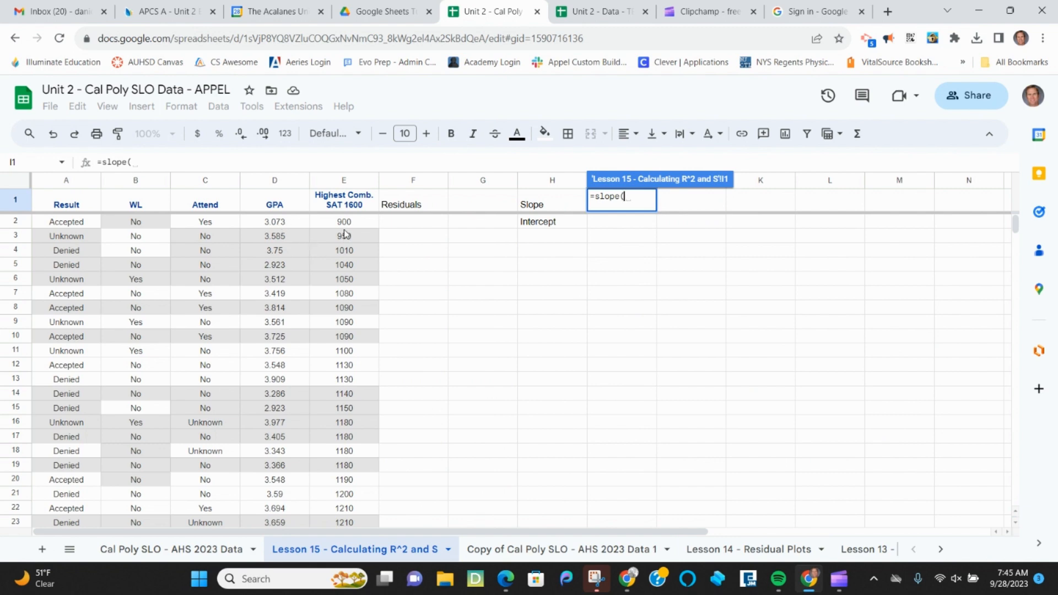
left_click_drag(344, 221, 344, 343)
type(",")
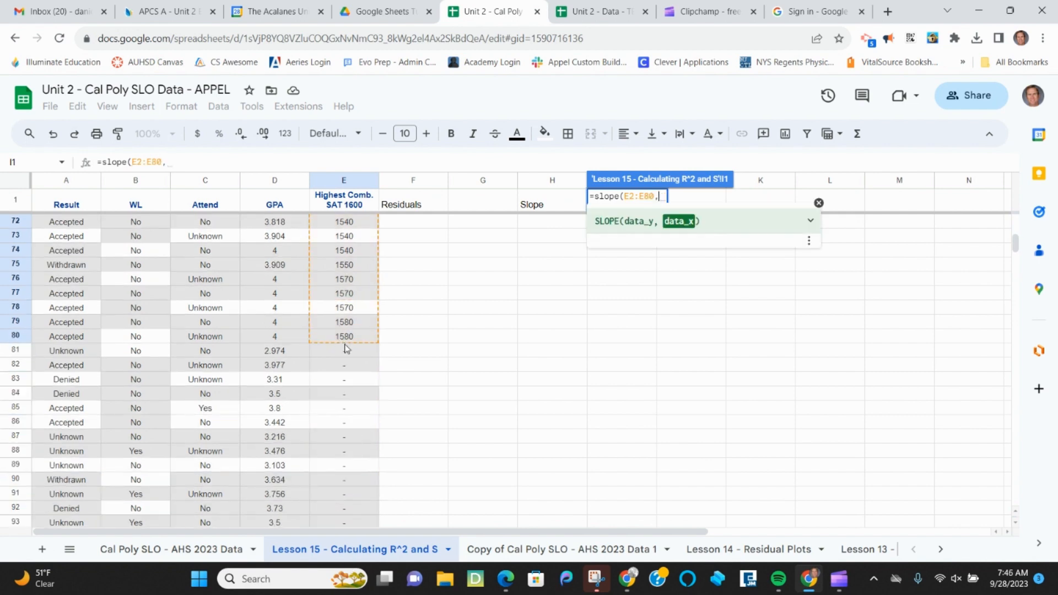
scroll(251, 371, "up", 10)
scroll(251, 371, "up", 10)
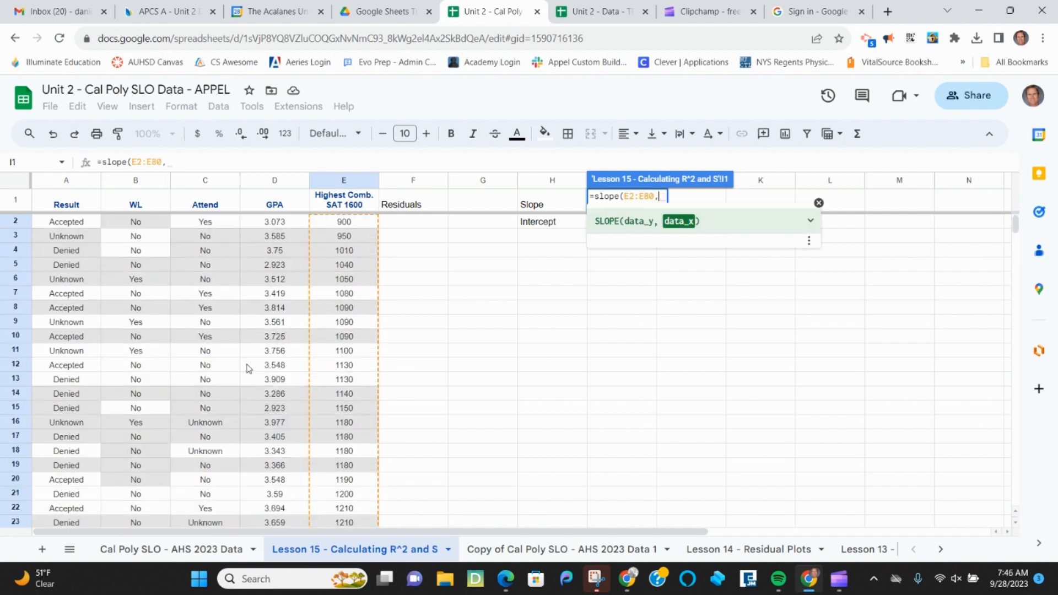
left_click_drag(282, 221, 281, 409)
key("Return")
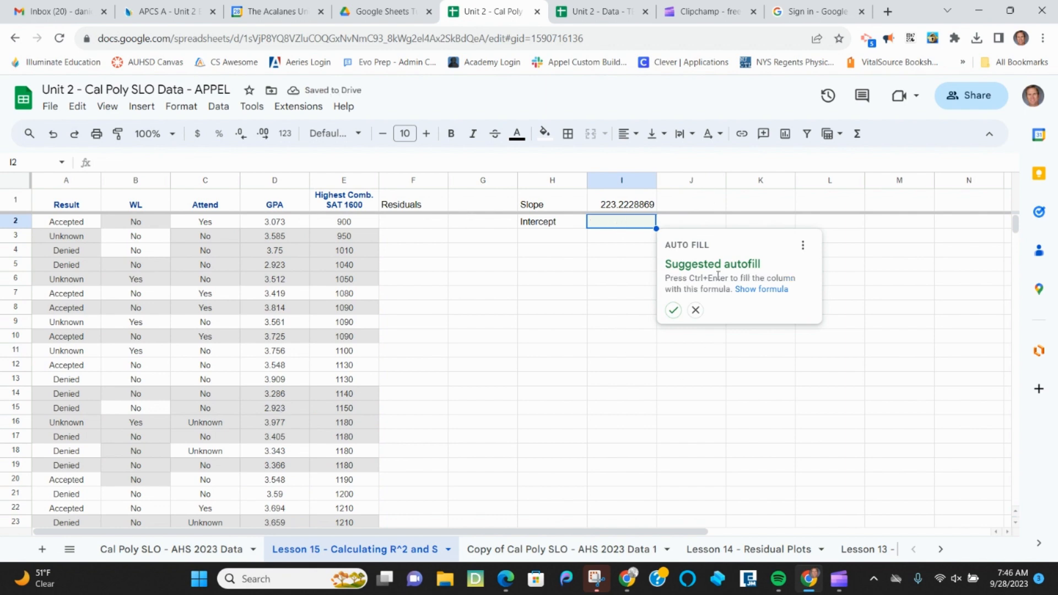
left_click(696, 311)
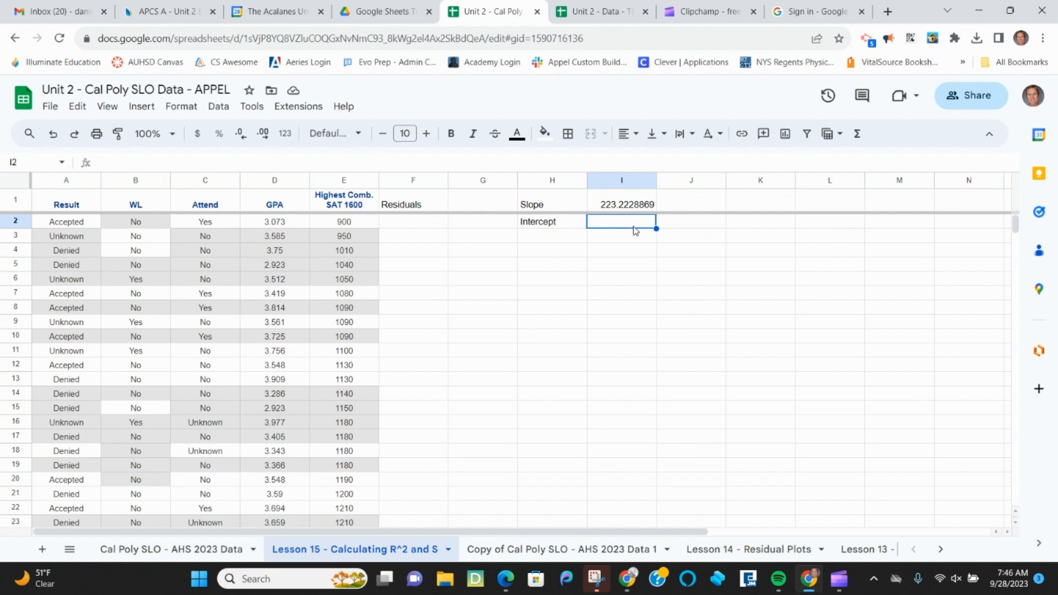
Step: Calculate the regression intercept in I2 with INTERCEPT, using the SAT scores as y data and the GPAs as x data
type("=INTERCEPT(")
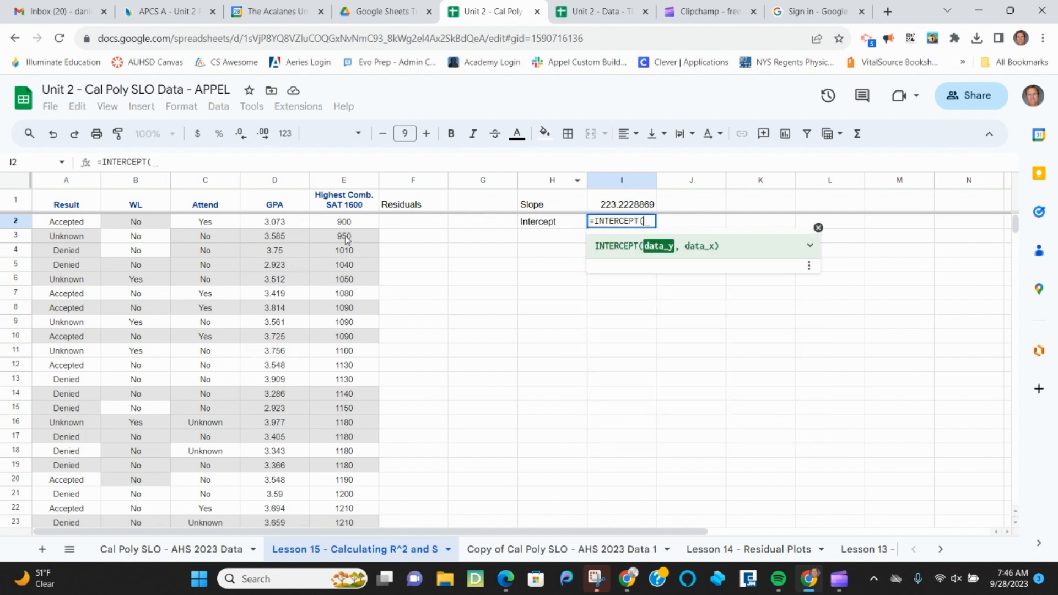
left_click_drag(346, 223, 287, 225)
type(",")
key("Return")
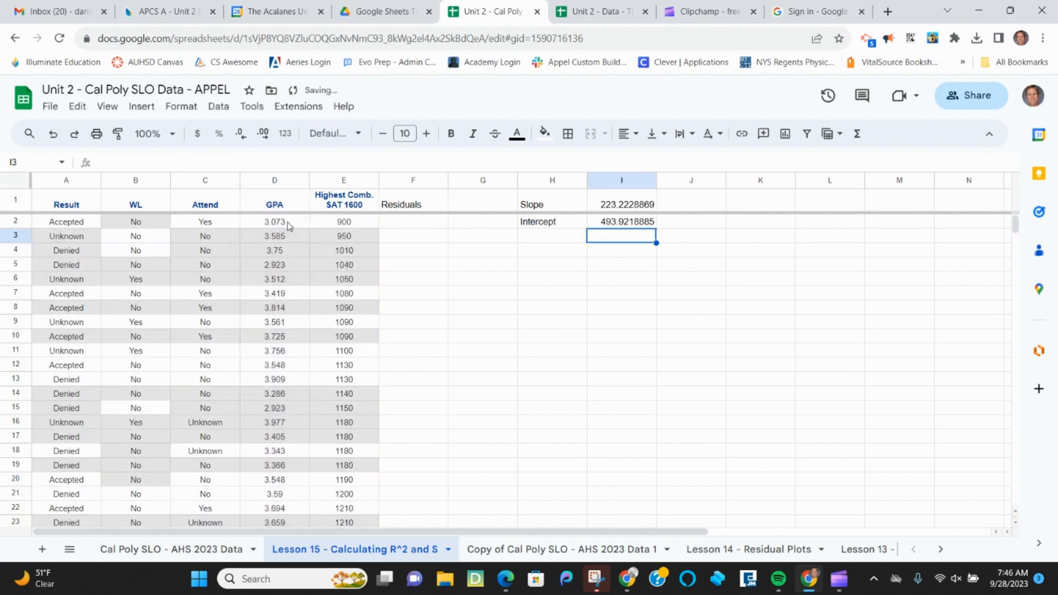
Step: Copy the "Residuals" heading into G1 and replace the heading in F1 with "Predicted value"
left_click(406, 203)
left_click(485, 209)
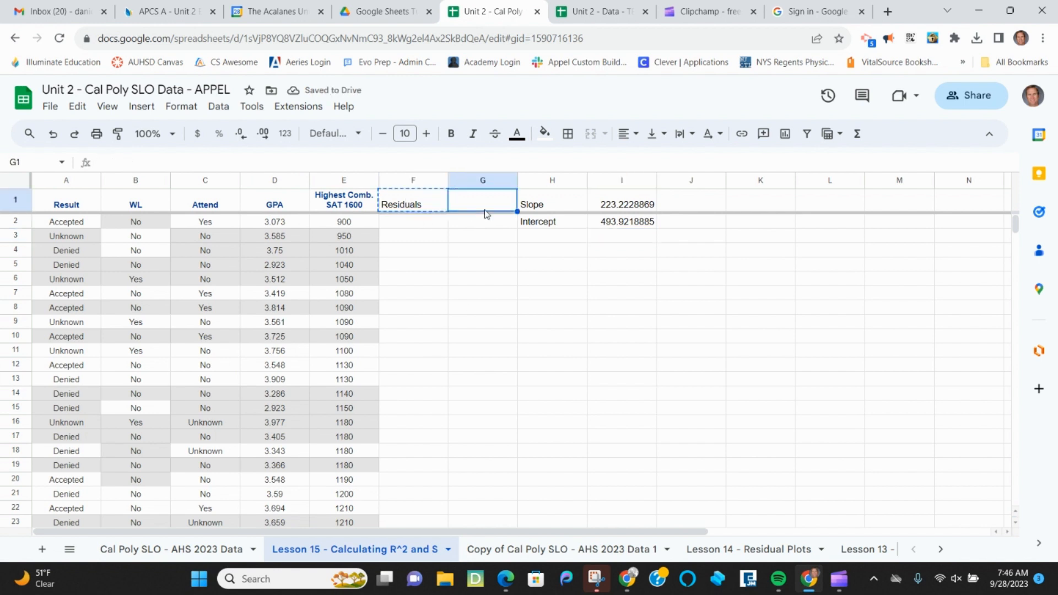
key("ctrl+v")
left_click(417, 211)
type("Pre")
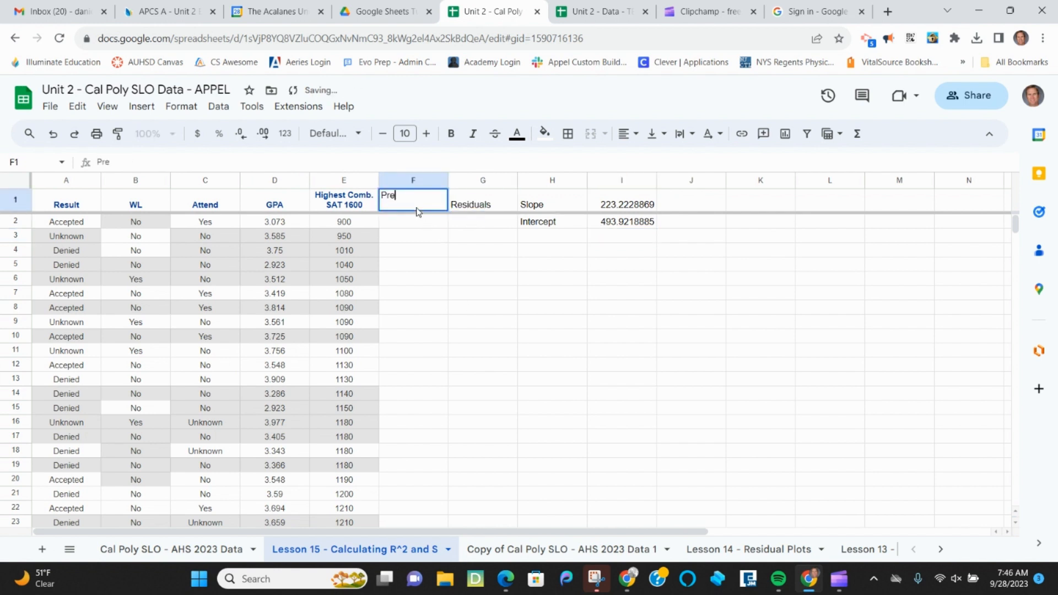
type("dicted value")
key("Return")
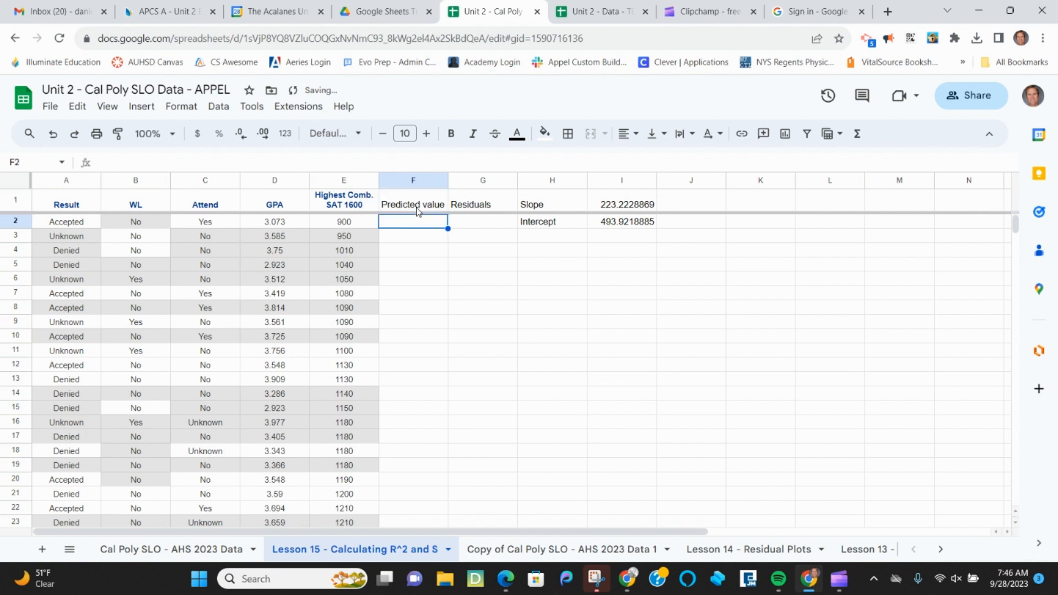
Step: Calculate the predicted value in F2 with =D2*$I$1 + $I$2 and fill the formula down the column
type("=")
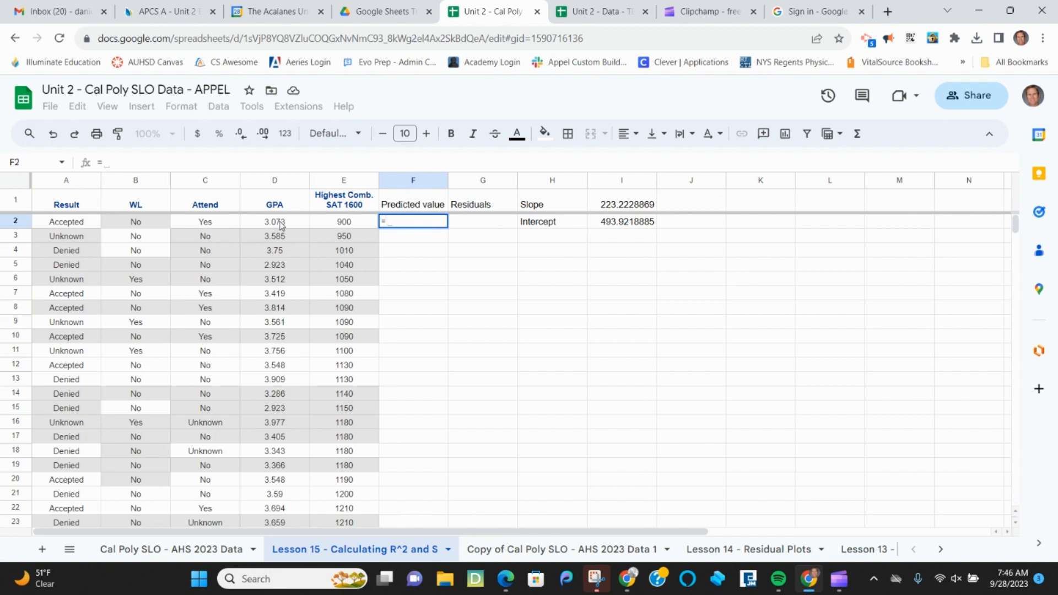
left_click(281, 223)
type("*")
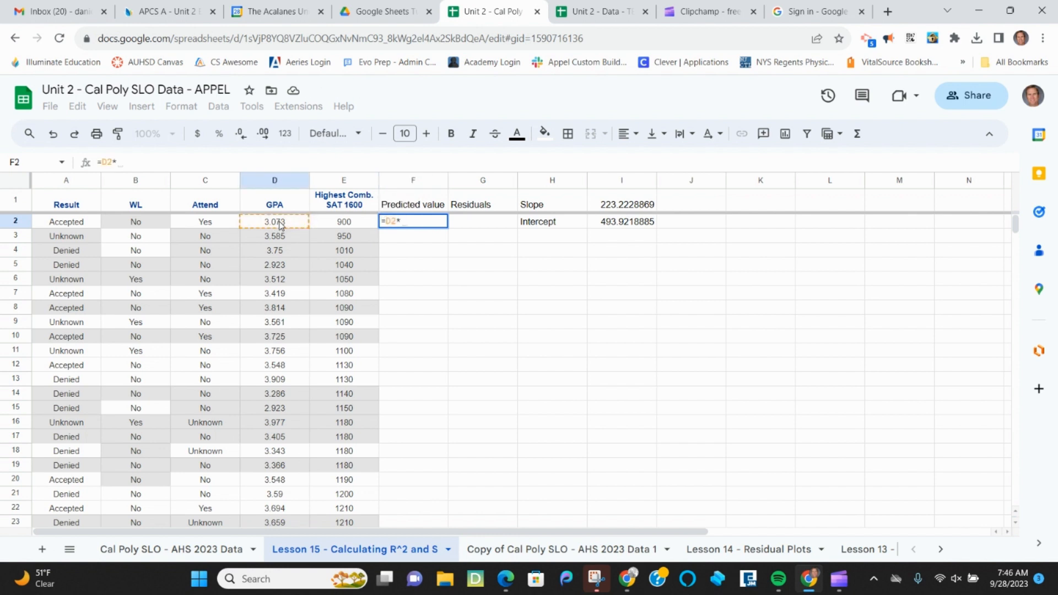
left_click(634, 210)
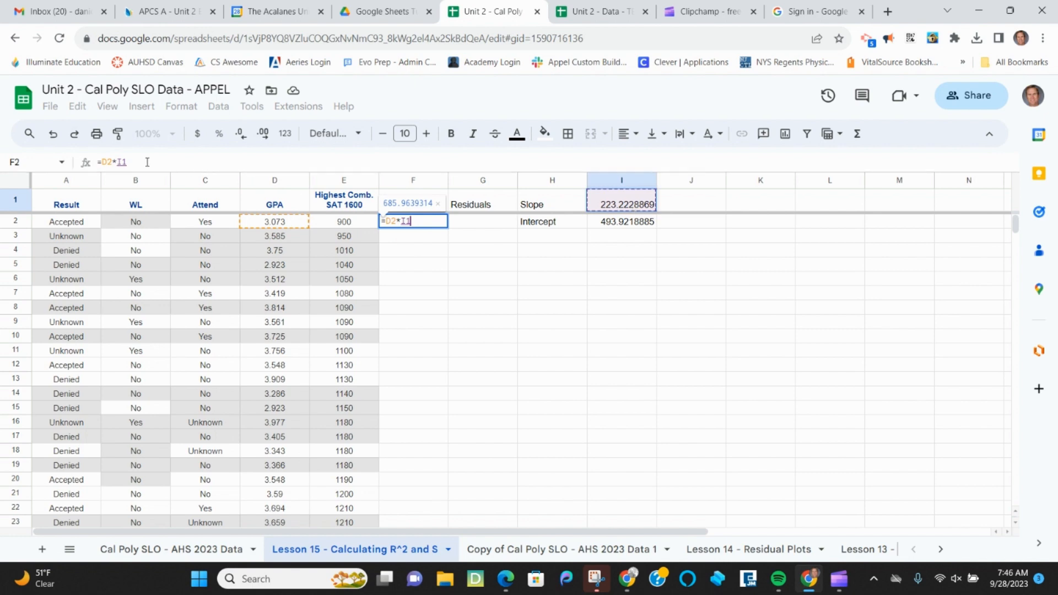
left_click(125, 163)
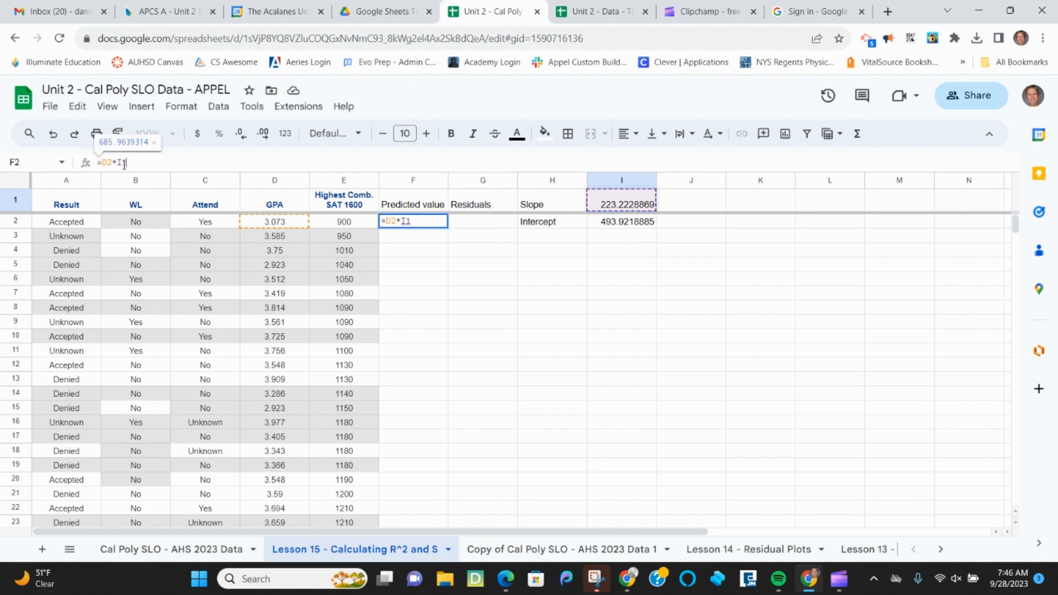
type("$")
key("Right")
type("$1 +")
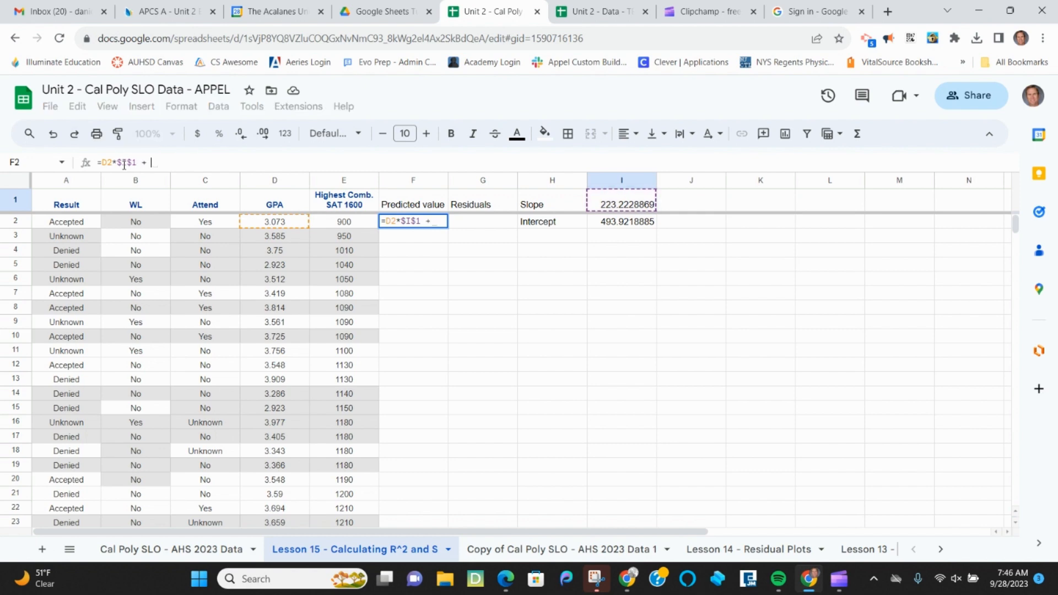
left_click(645, 229)
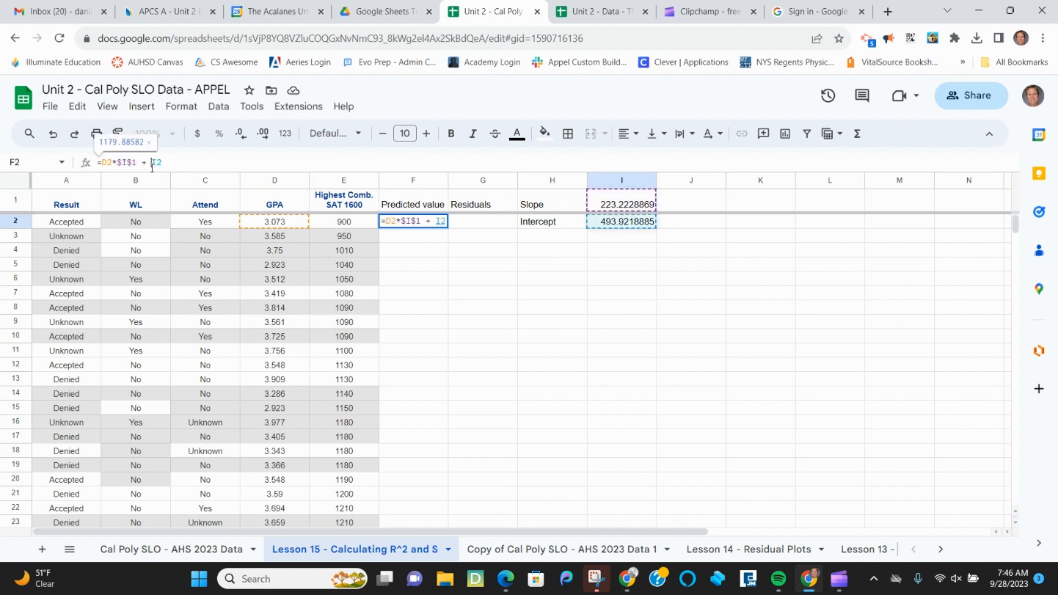
type("$")
key("Right")
type("$")
key("Return")
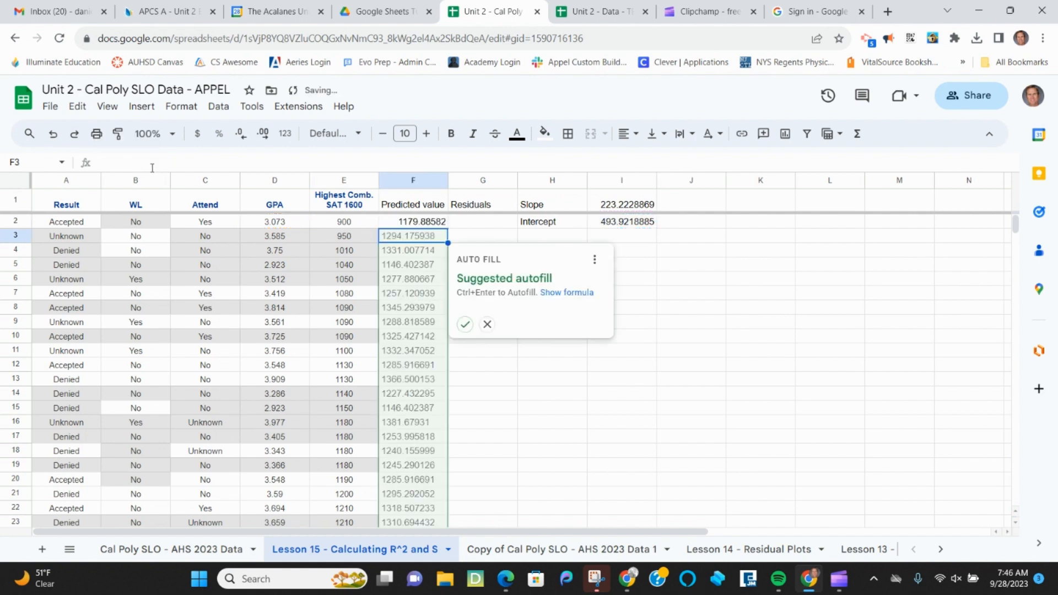
left_click(465, 324)
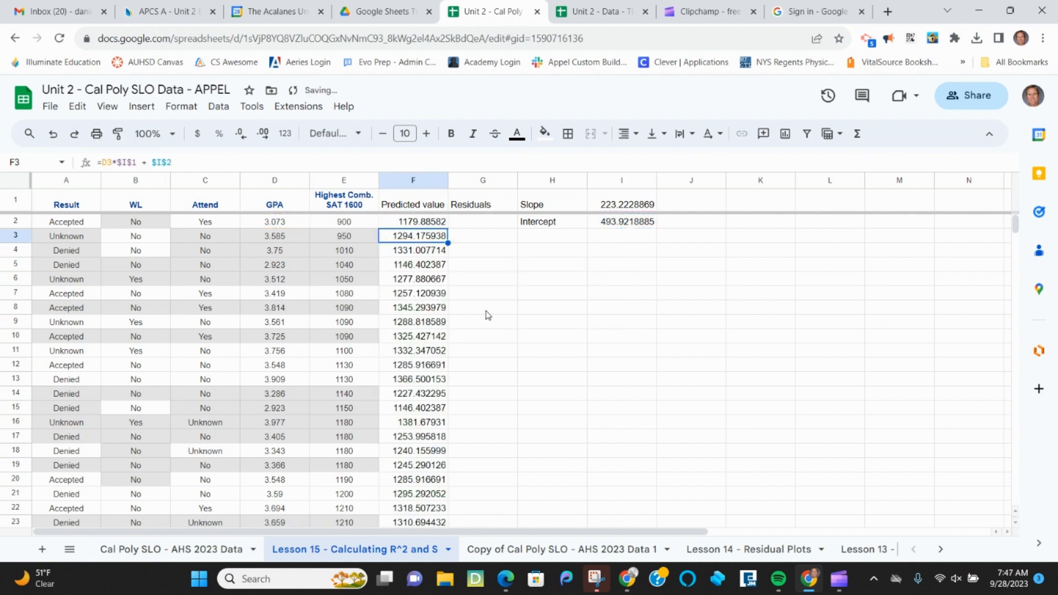
Step: Calculate the residual in G2 as =E2-F2, fill it down the column and check the last valid row, G80
left_click(474, 221)
type("=")
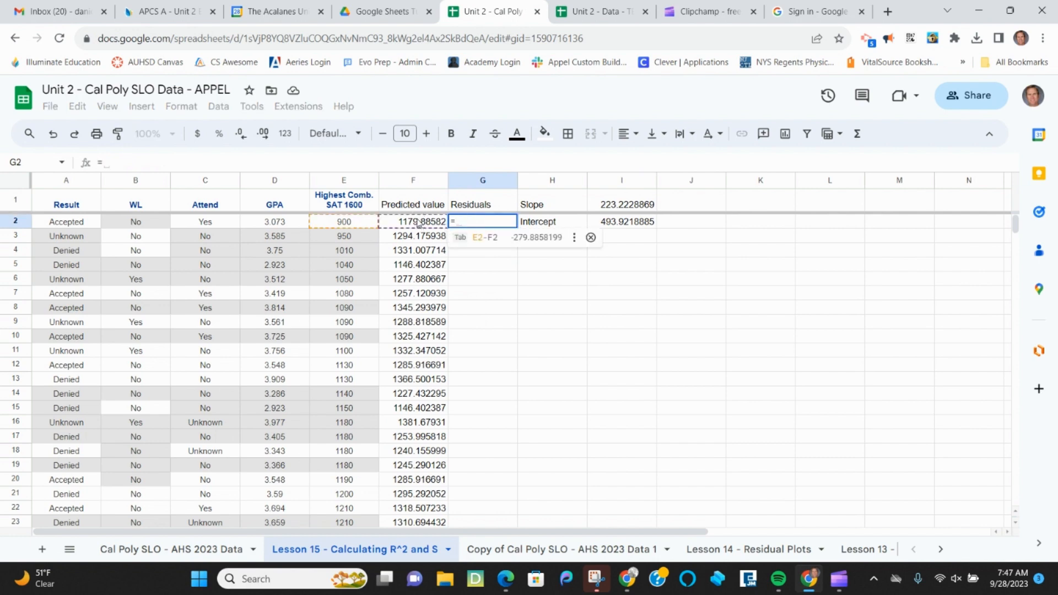
key("Tab")
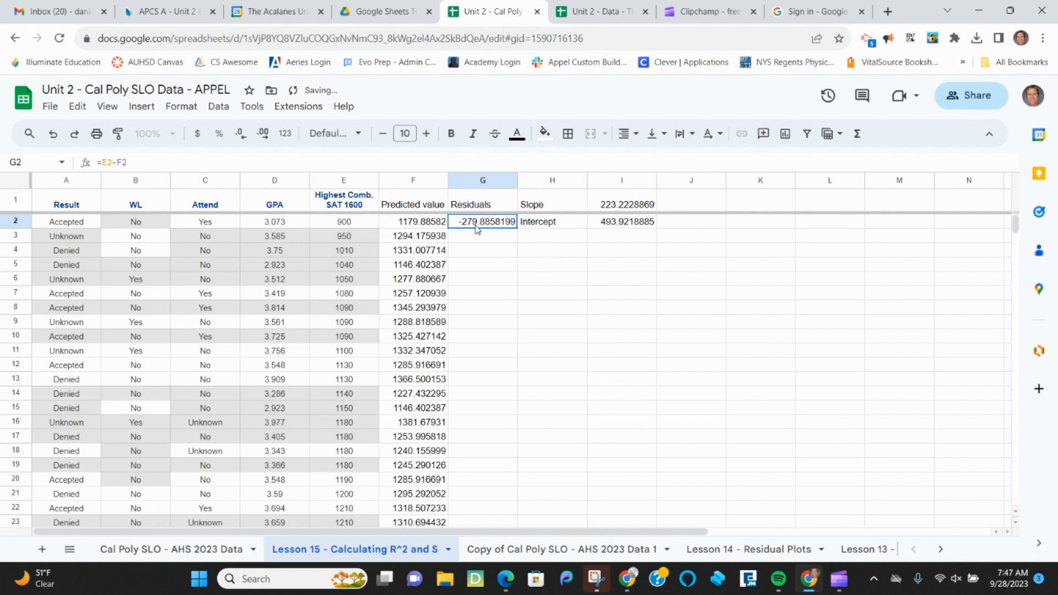
double_click(517, 230)
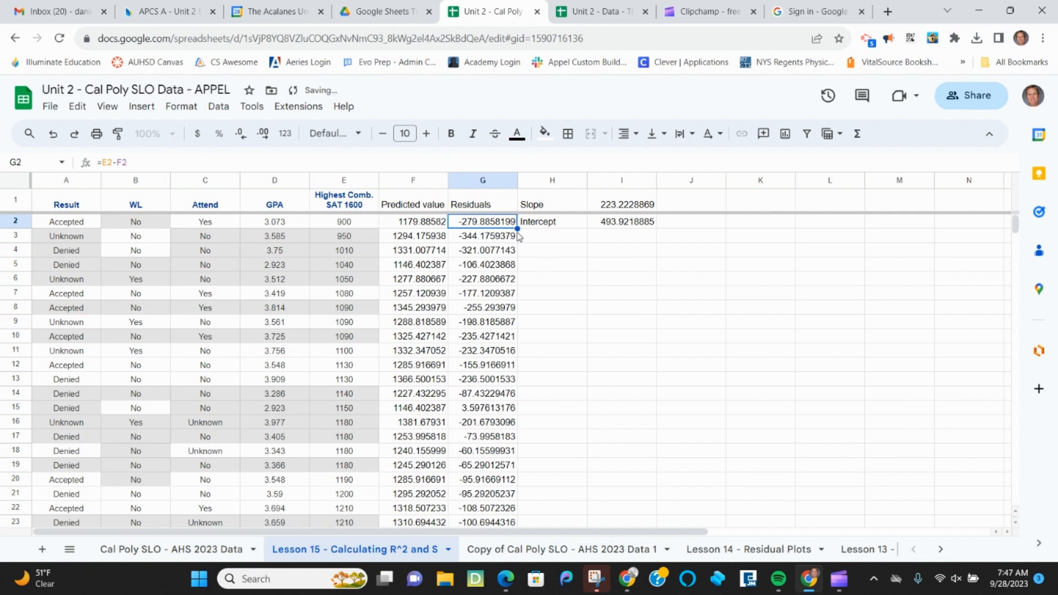
scroll(456, 394, "down", 15)
scroll(452, 468, "down", 3)
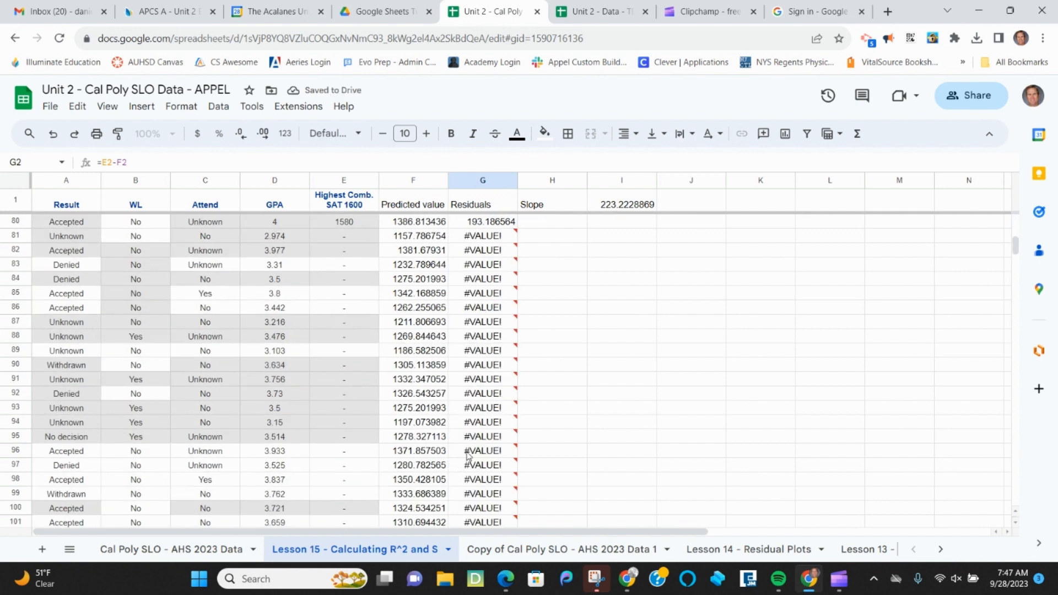
scroll(460, 461, "up", 5)
scroll(467, 455, "down", 1)
left_click(483, 456)
scroll(491, 463, "up", 20)
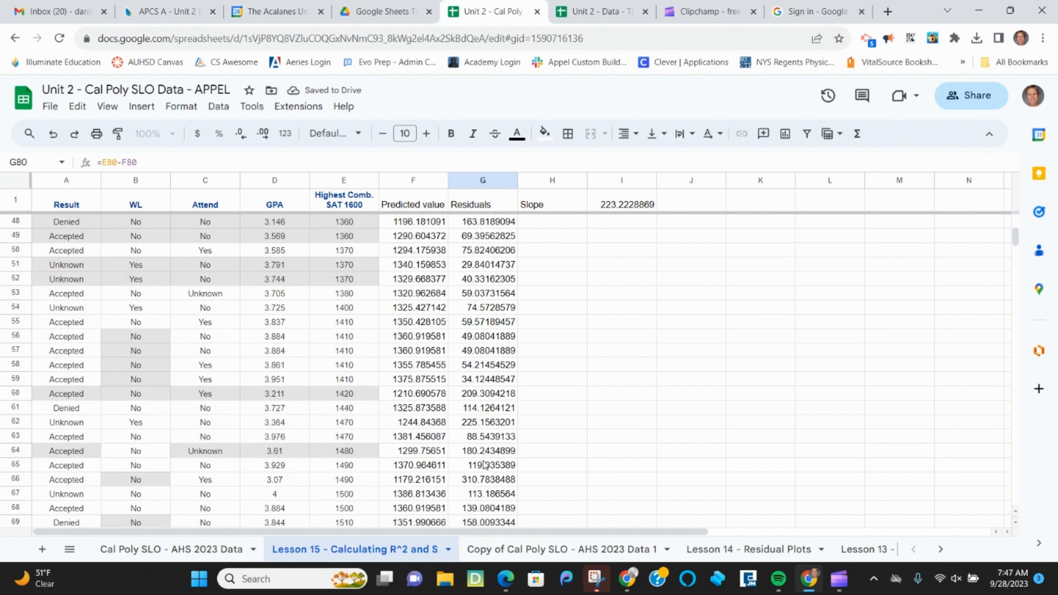
Step: Bold the Slope and Intercept labels in H1:H2 and the Predicted value and Residuals headings in F1:G1
left_click_drag(532, 205, 532, 217)
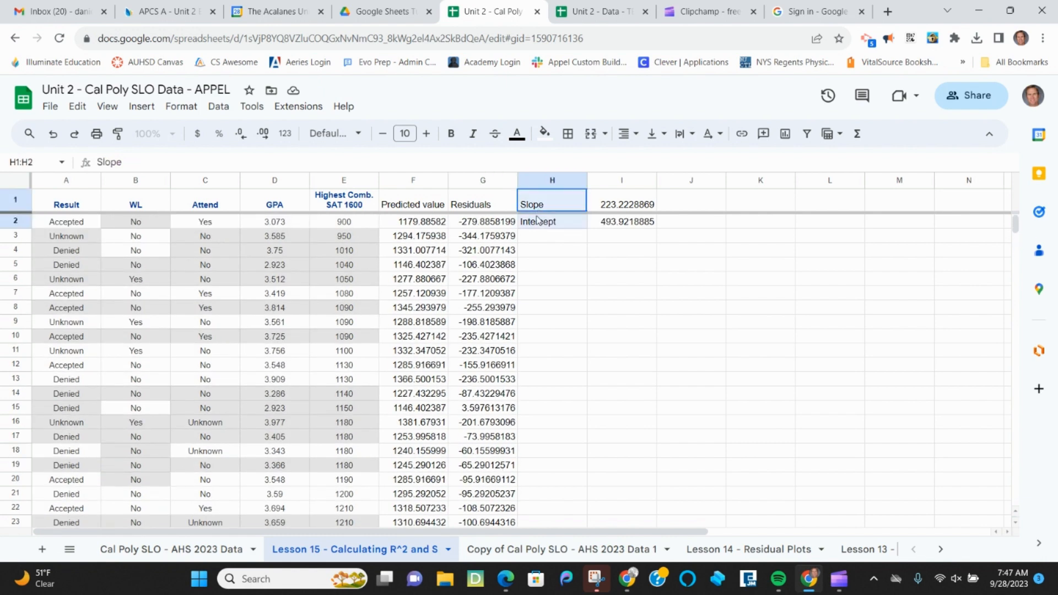
key("ctrl+b")
left_click_drag(431, 212, 468, 207)
key("ctrl+b")
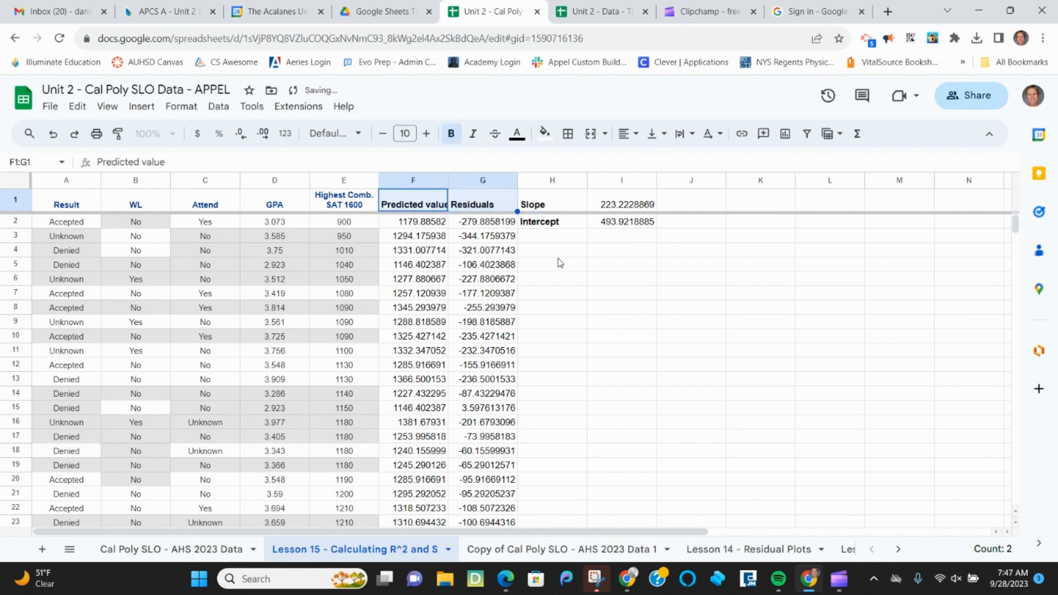
Step: Label cell I4 "Std. Of Residuals"
left_click(615, 254)
type("Std. O")
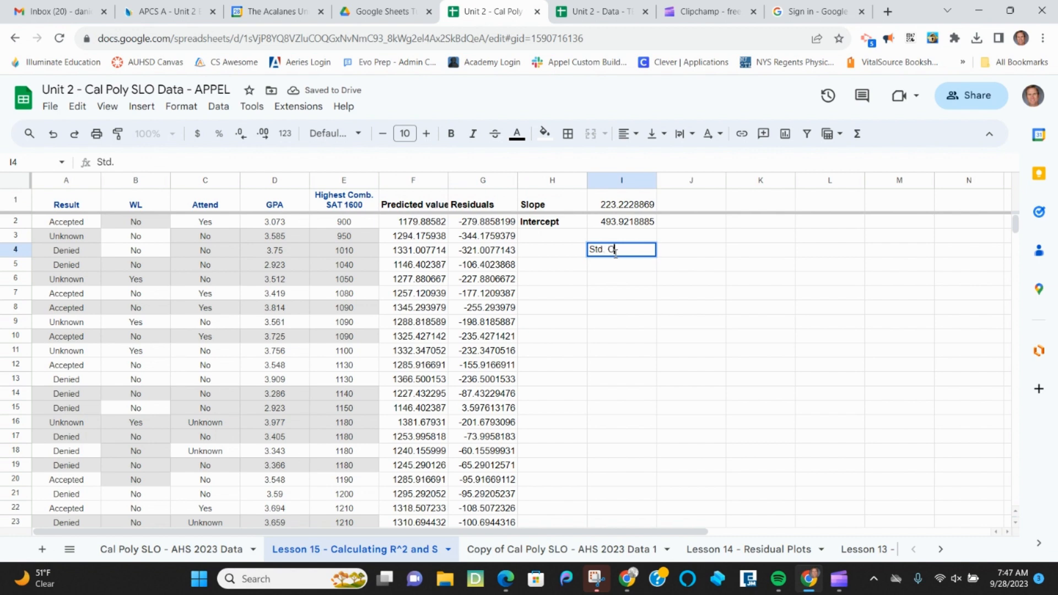
type("f Resu")
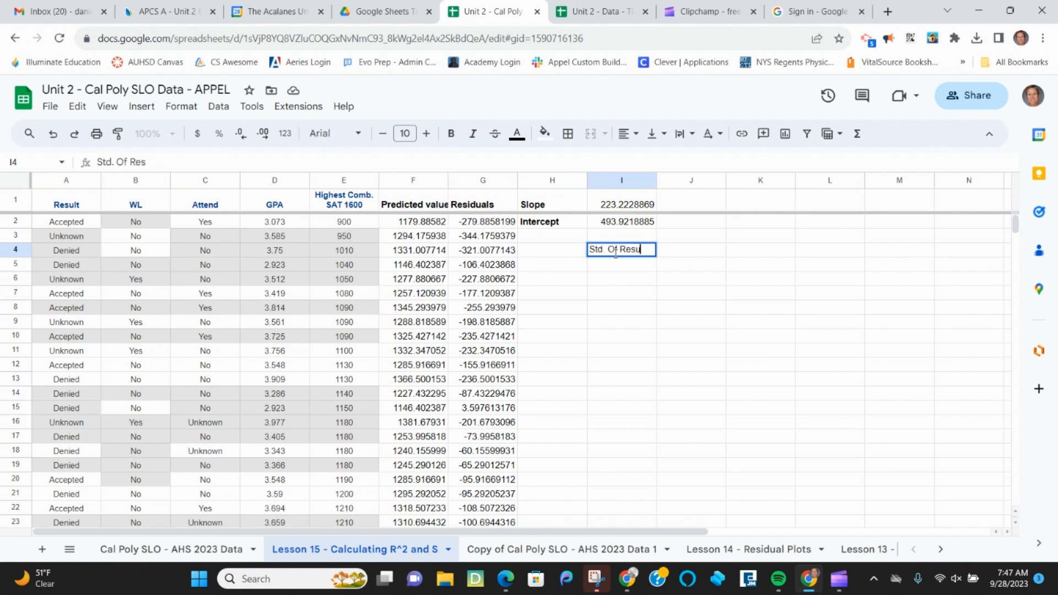
key("BackSpace")
type("iduals")
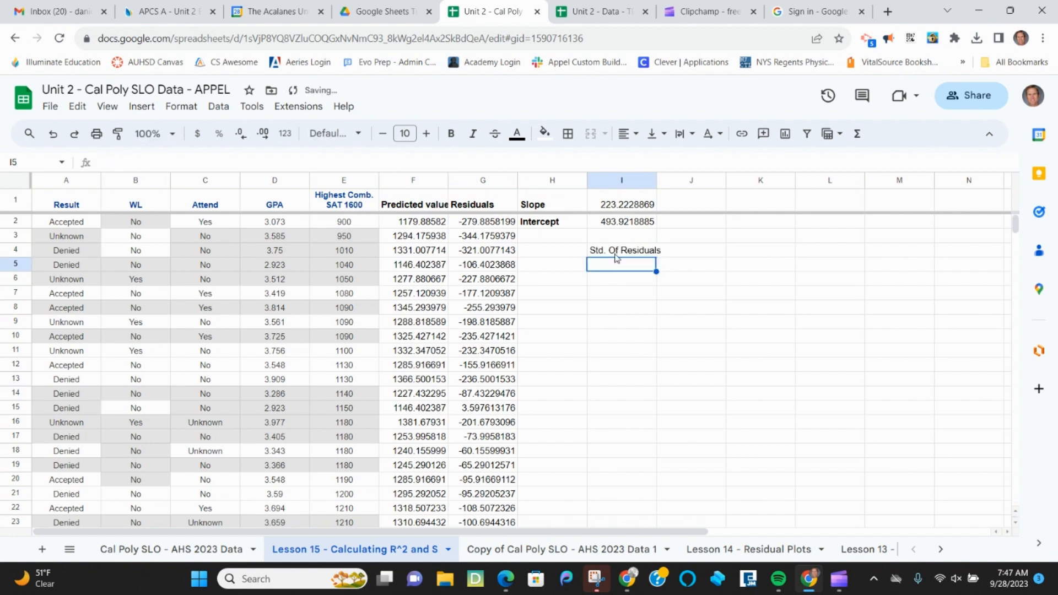
Step: Calculate the standard deviation of the residuals in J4 with =stdev(G2:G80)
key("Tab")
type("=sted")
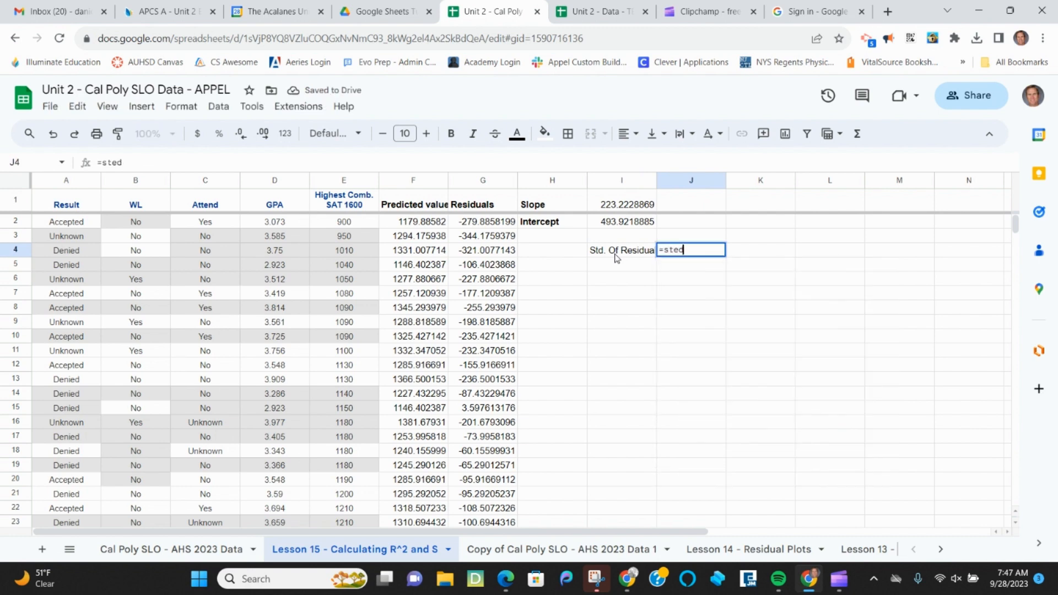
key("BackSpace")
key("BackSpace")
type("dev")
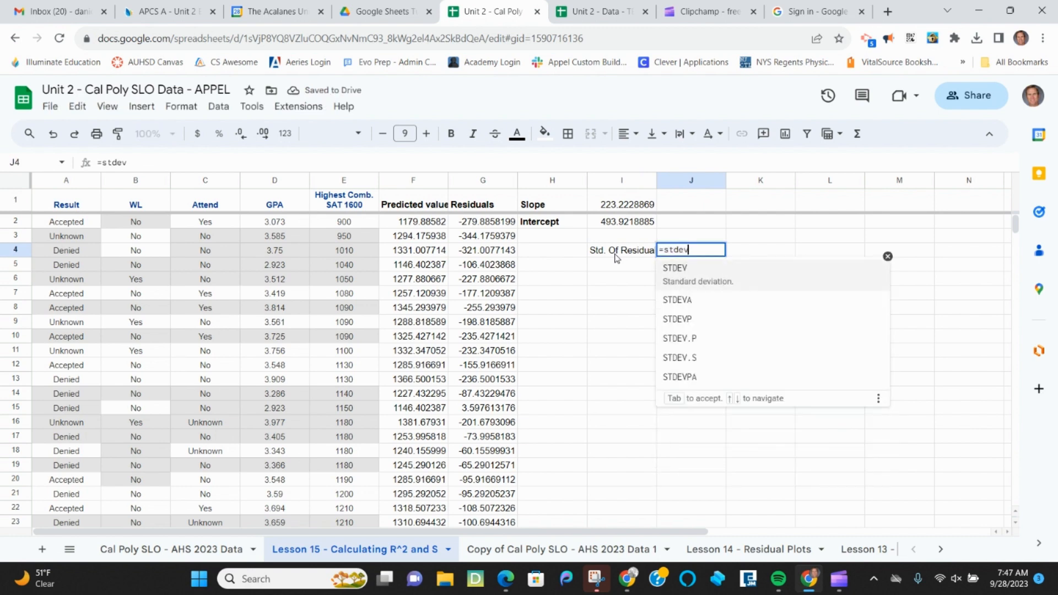
type("(")
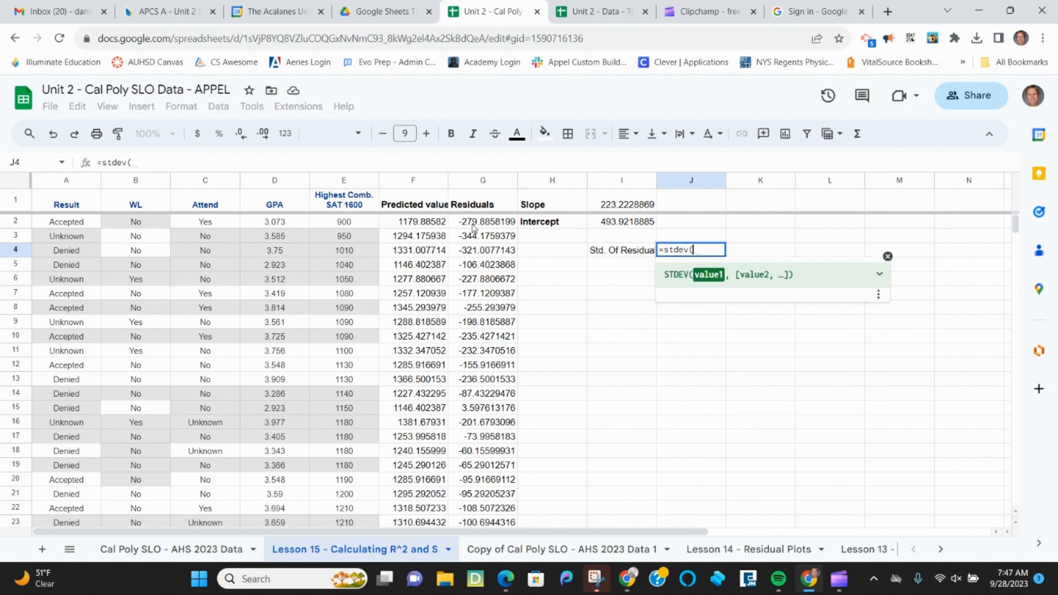
left_click_drag(473, 227, 480, 338)
type(")")
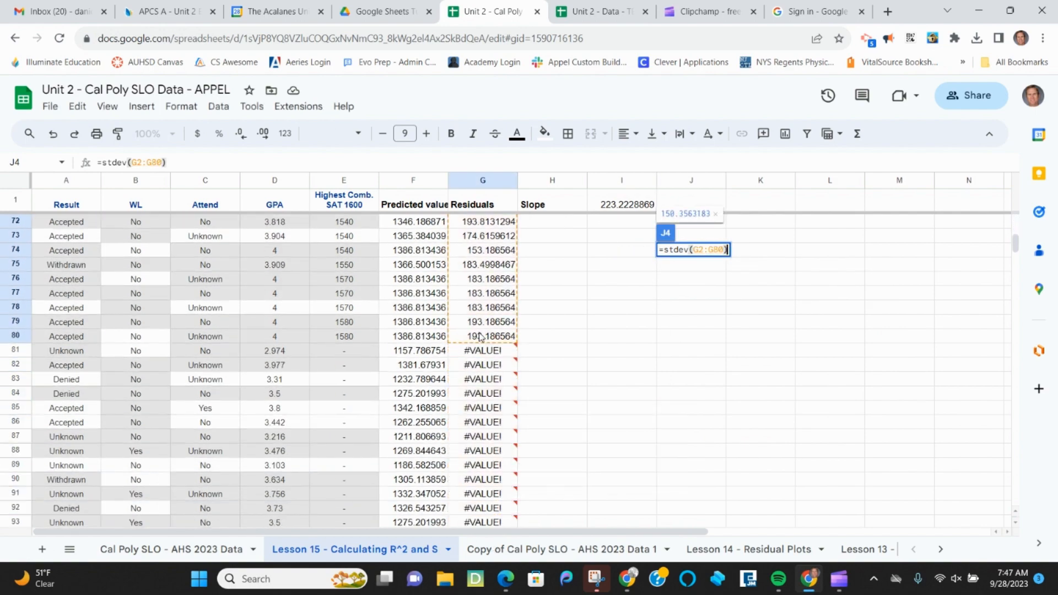
key("Return")
scroll(771, 381, "up", 1)
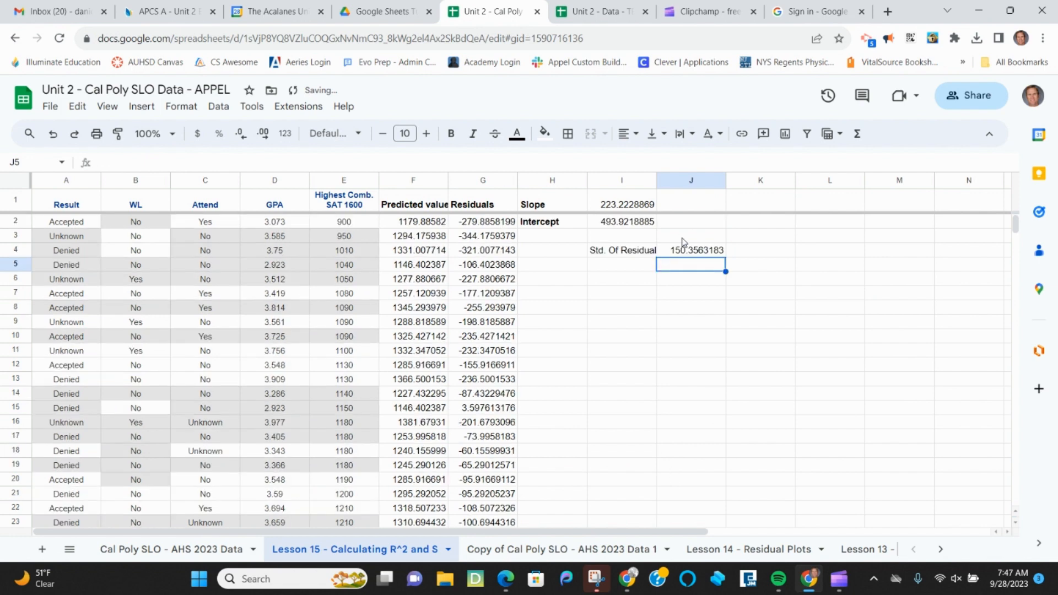
left_click(686, 249)
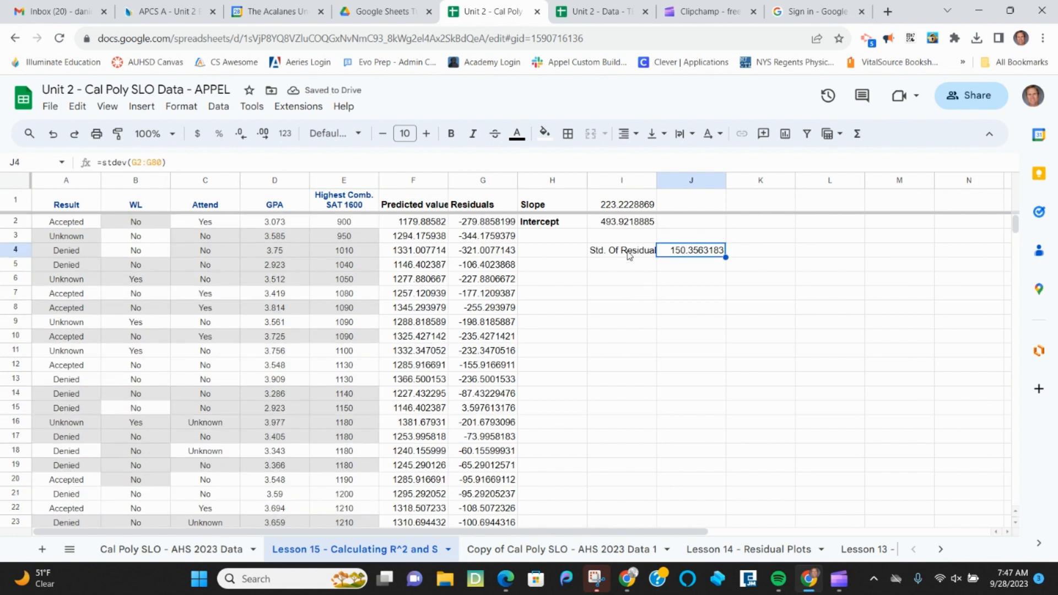
Step: Label cell I6 "R^2"
left_click(612, 279)
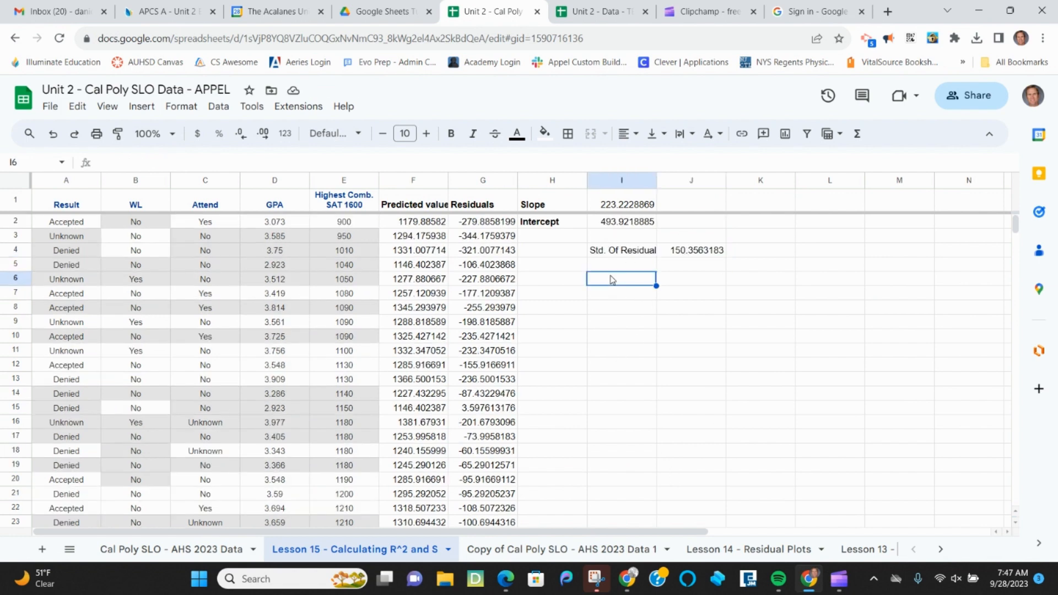
type("R")
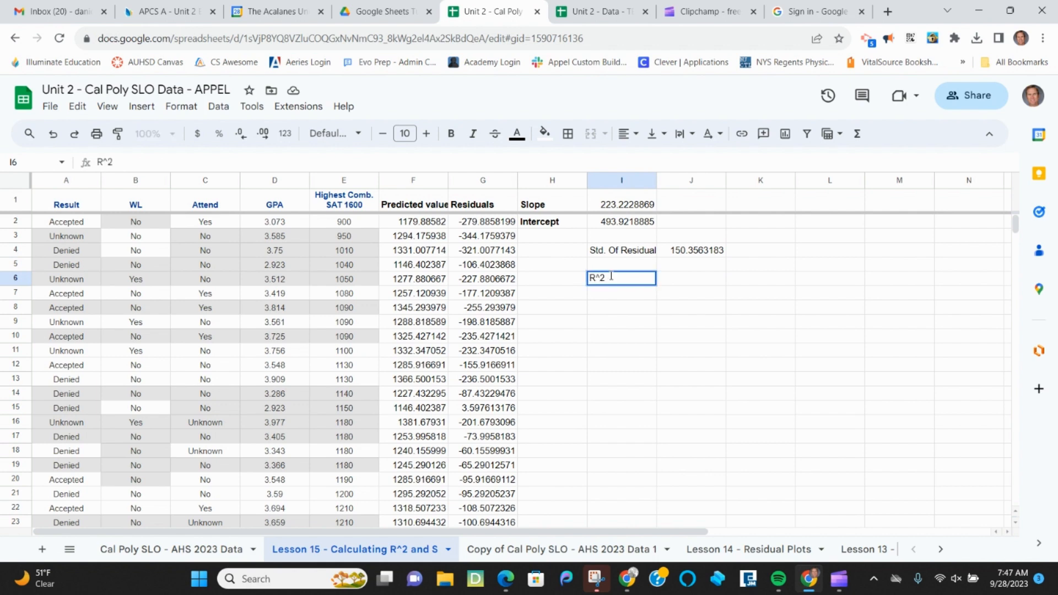
type("^2")
key("Tab")
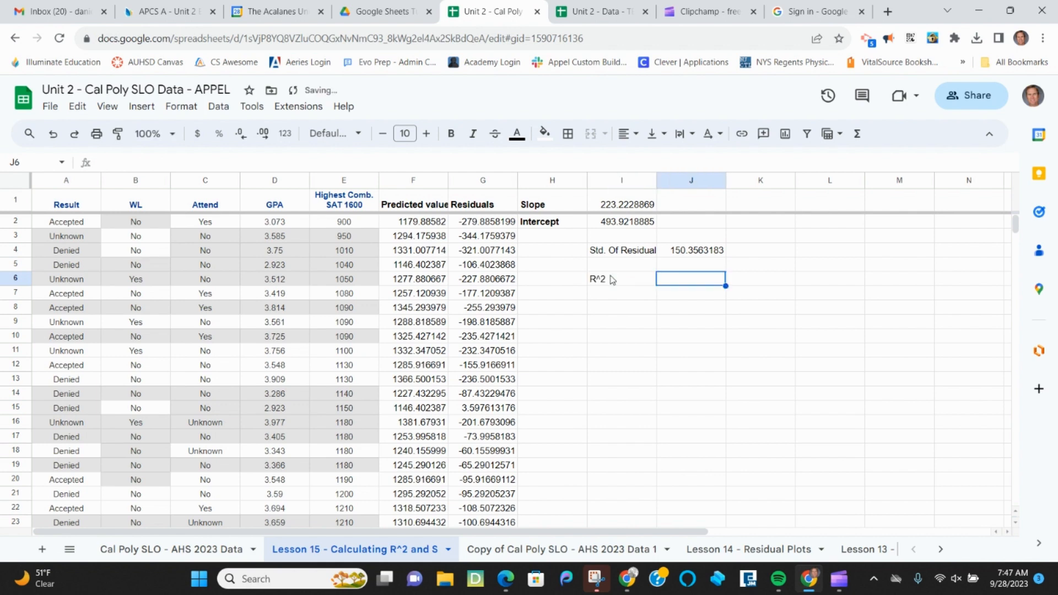
Step: Calculate the correlation in J6 with CORREL, using SAT scores E2:E80 as y data and GPAs D2:D80 as x data
type("=corr")
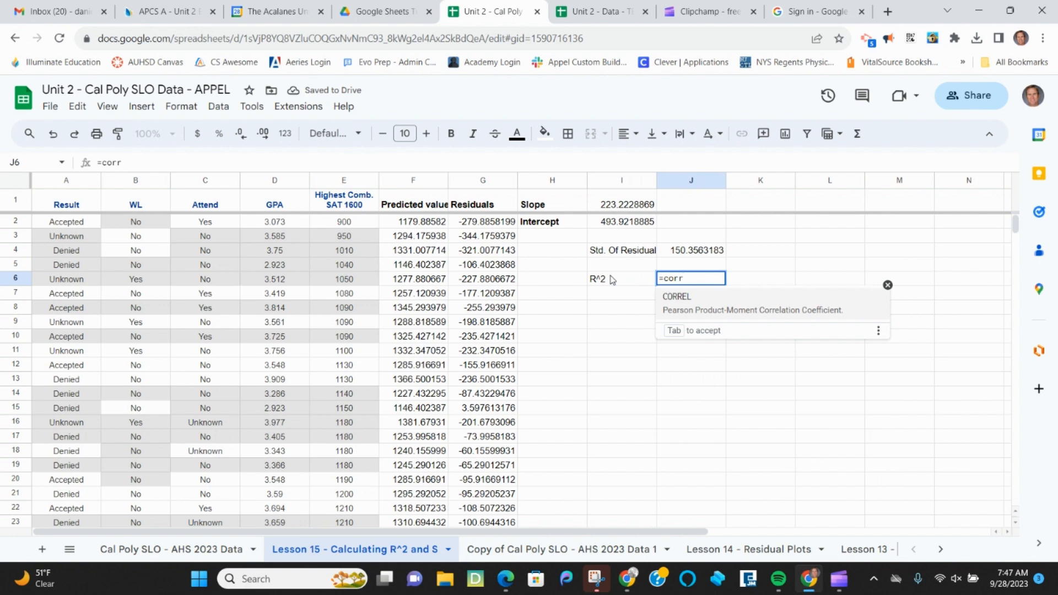
key("Tab")
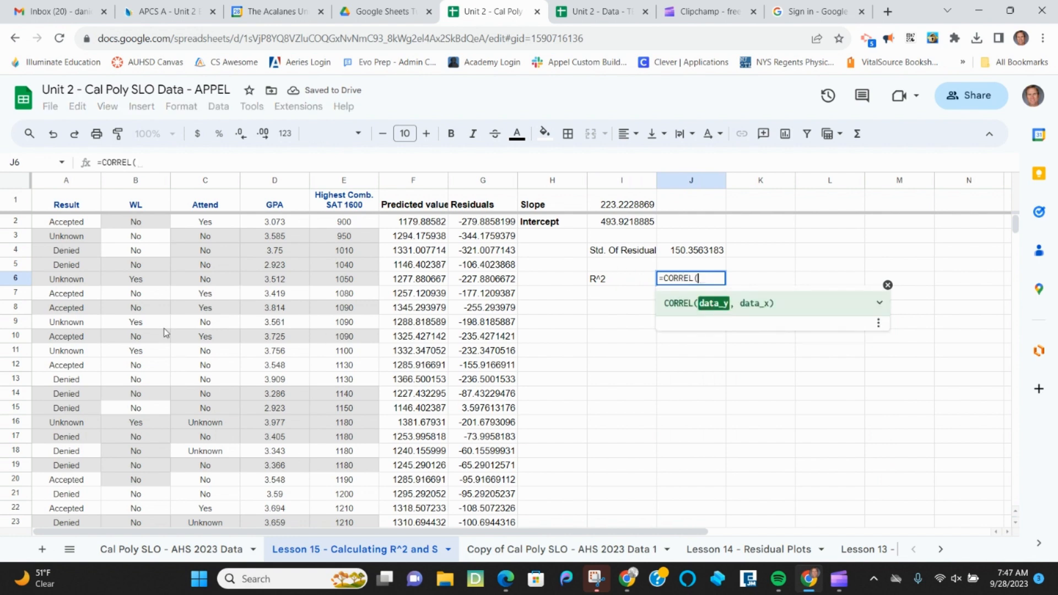
left_click_drag(332, 221, 359, 494)
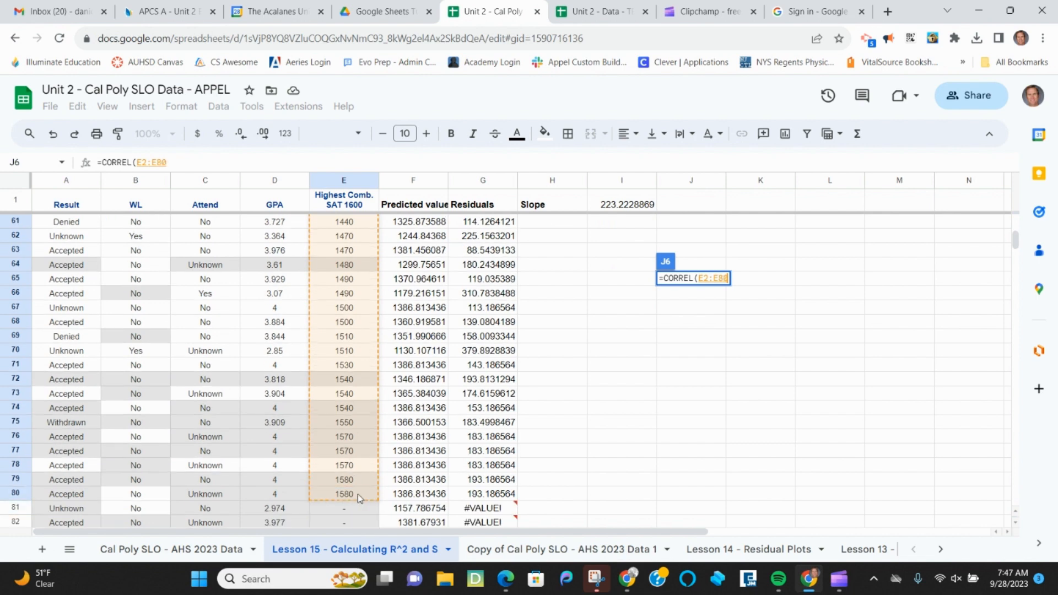
type(",")
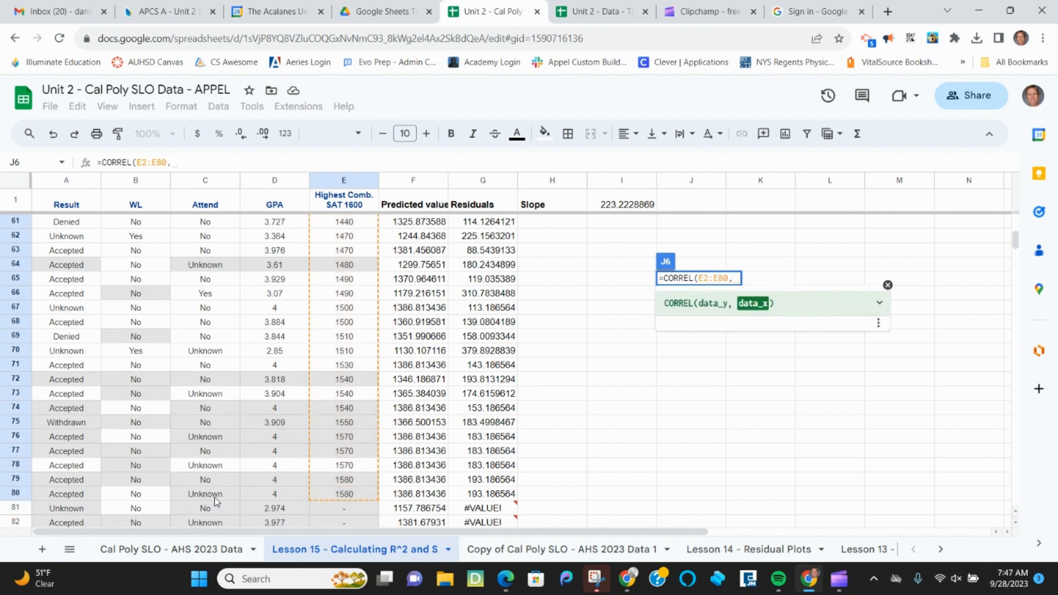
left_click_drag(274, 494, 276, 230)
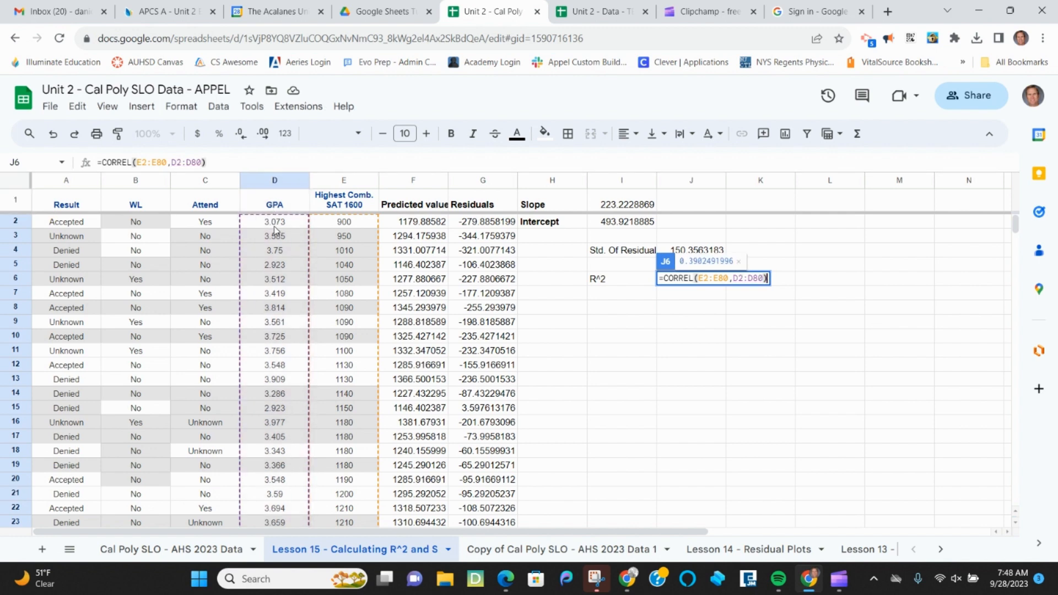
key("Return")
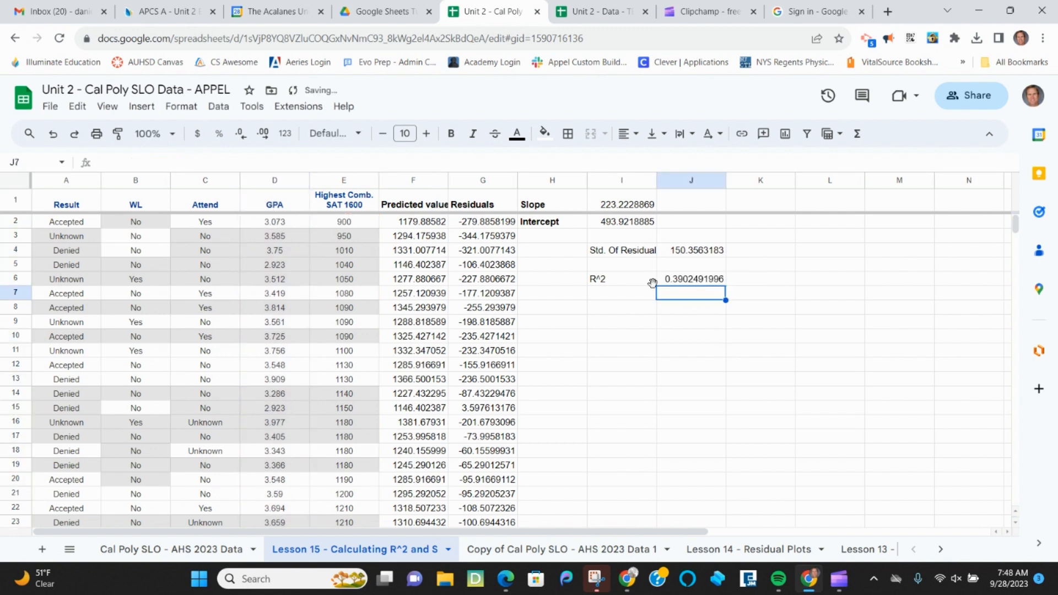
Step: Square the correlation in J6 by extending its formula to =CORREL(E2:E80,D2:D80)^2
left_click(620, 308)
left_click(698, 282)
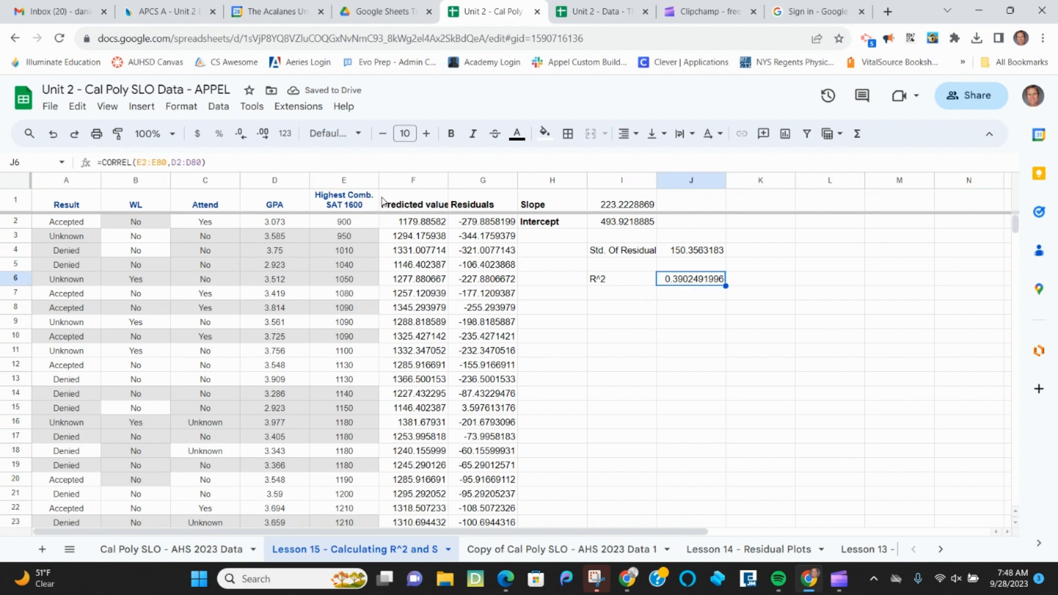
left_click(235, 162)
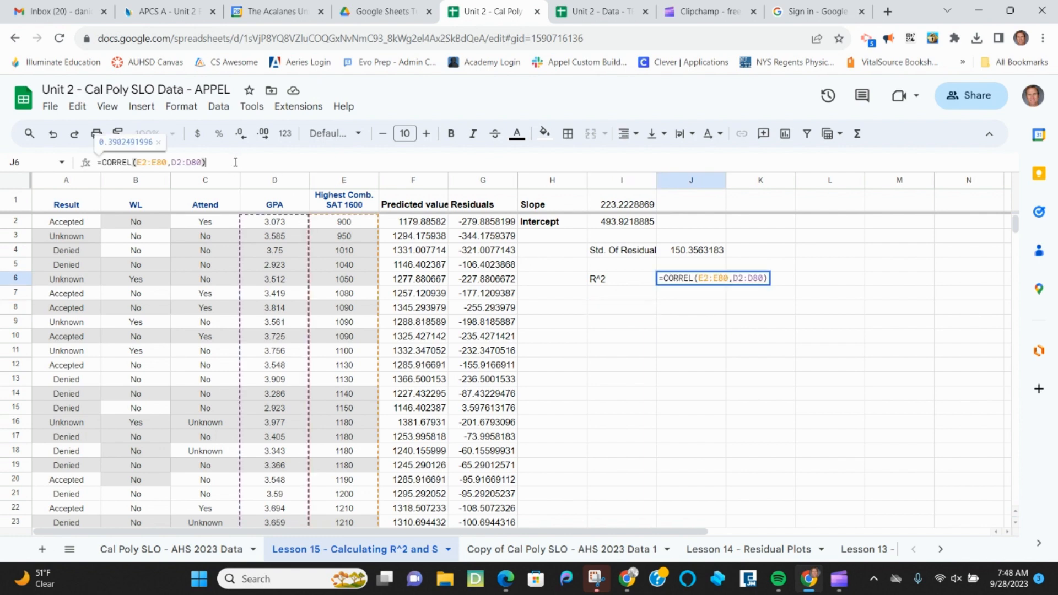
type("^2")
key("Return")
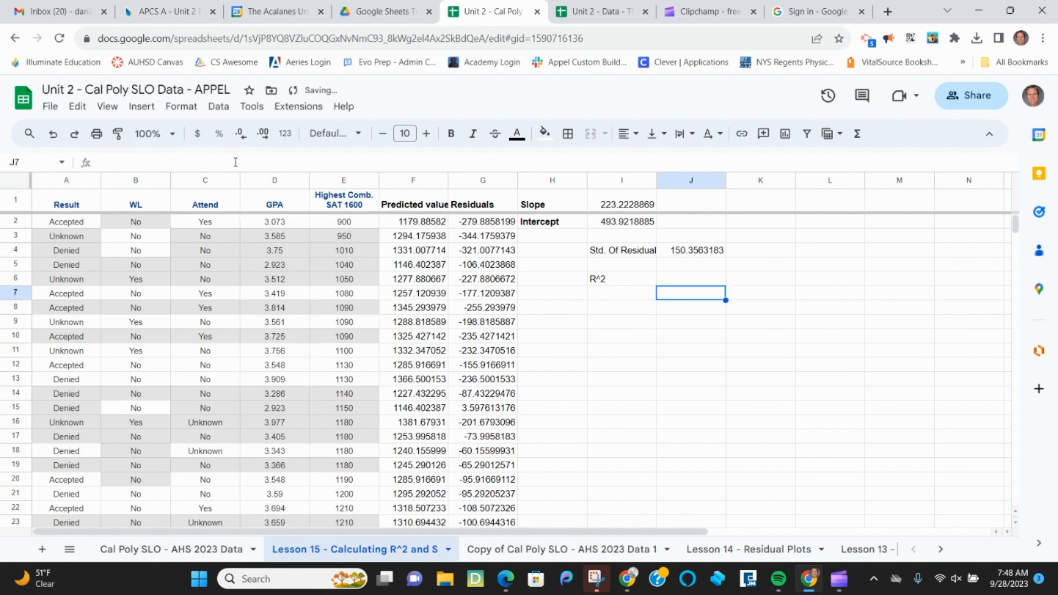
left_click(611, 320)
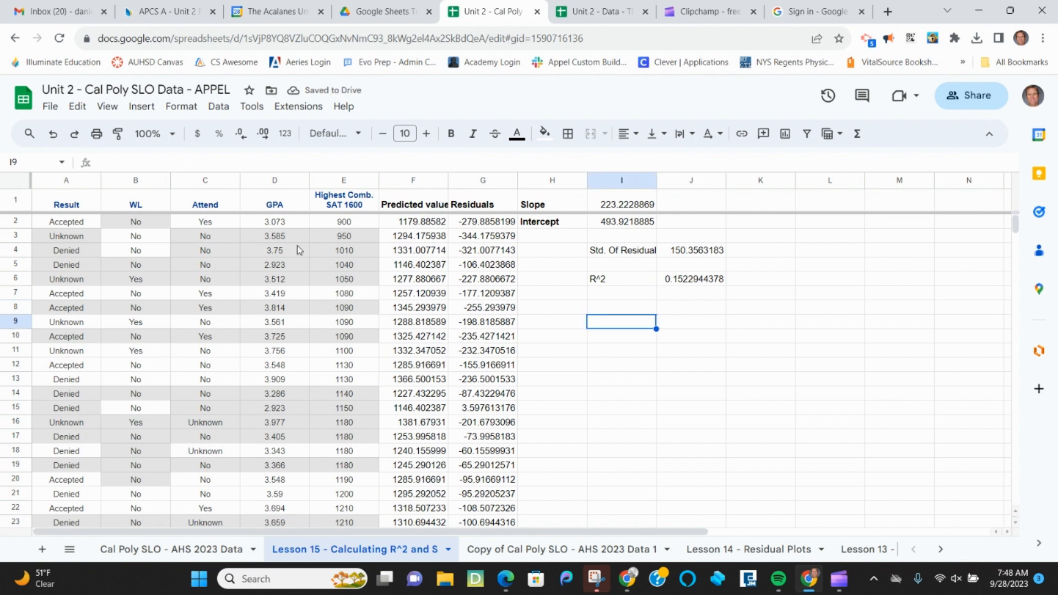
Step: Insert a chart from the GPA and Highest Comb. SAT 1600 data in D1:E80, including the headings
left_click_drag(269, 207, 326, 352)
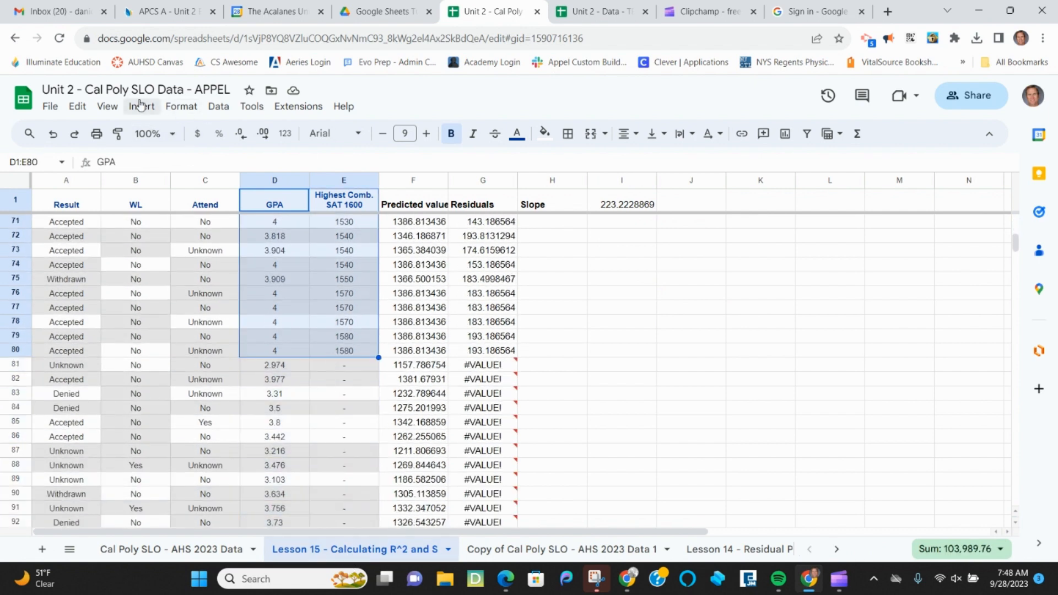
left_click(142, 106)
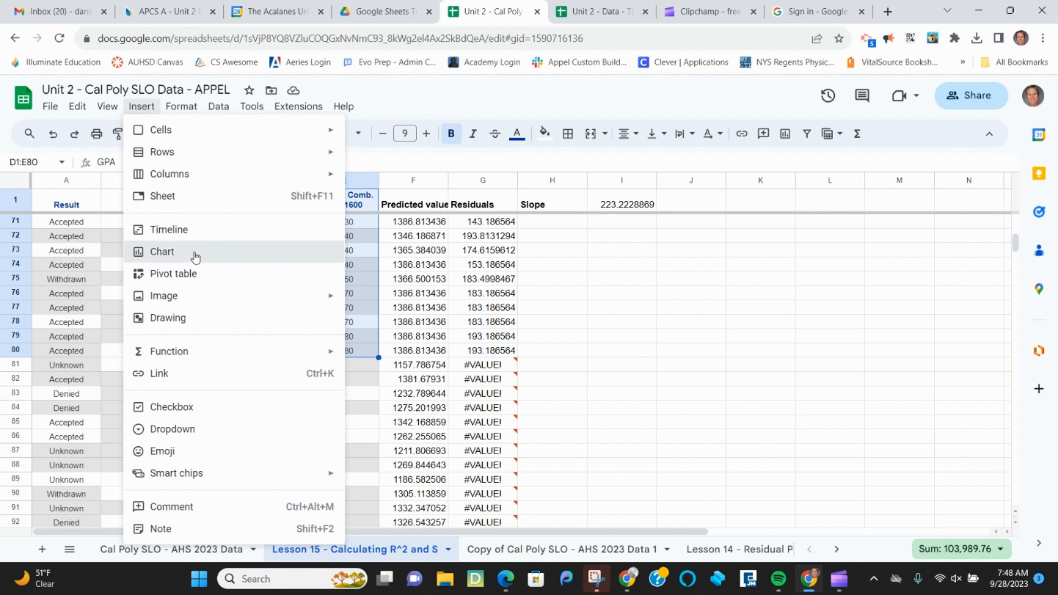
key("Escape")
Step: Try to change the new line chart to another chart type
left_click(866, 235)
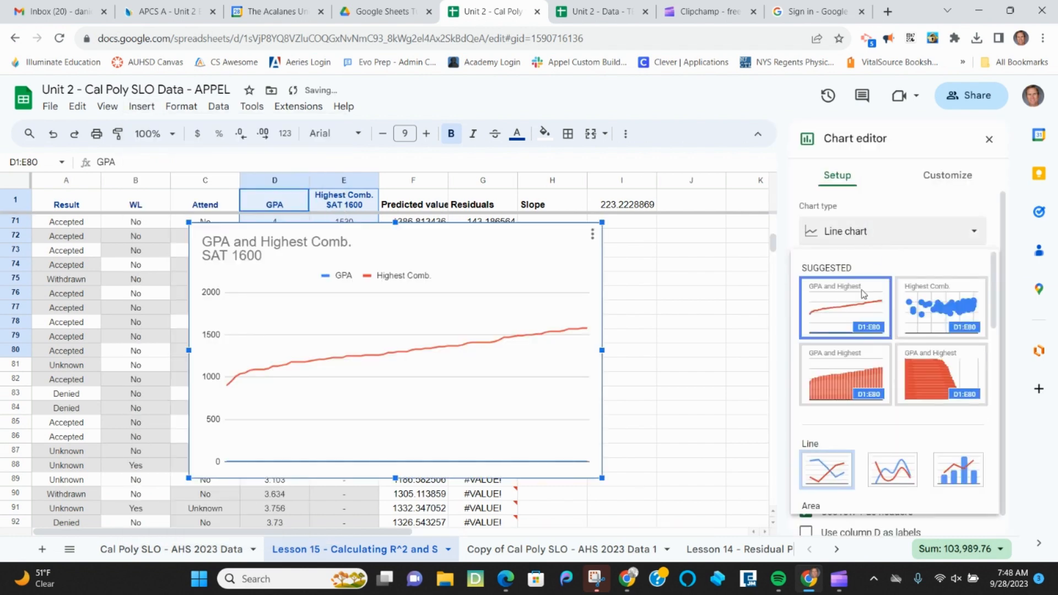
scroll(838, 381, "down", 4)
scroll(838, 381, "down", 6)
left_click(828, 345)
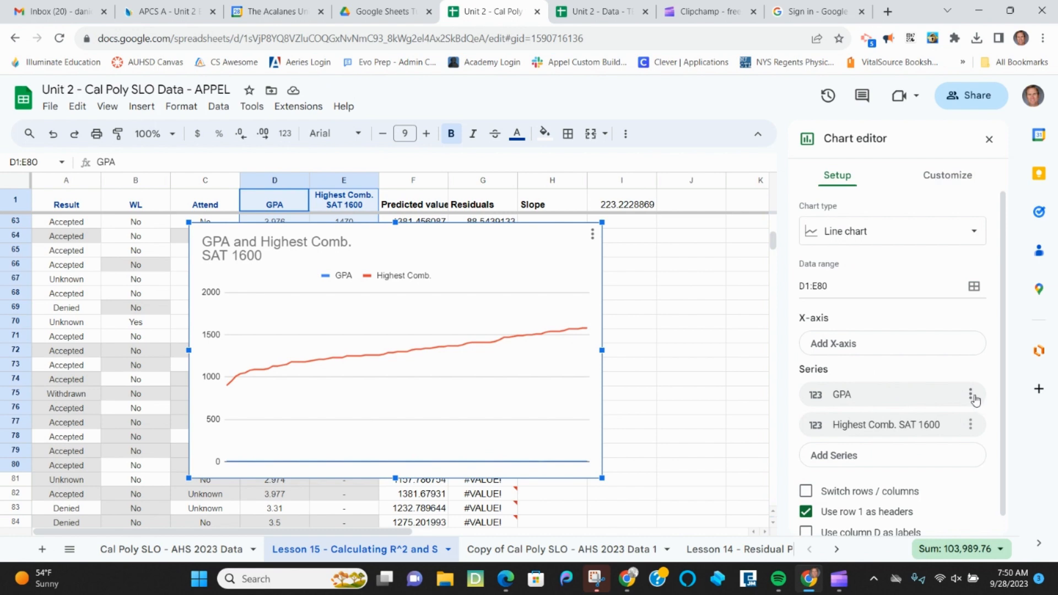
Step: Remove the GPA series from the chart and use GPA as the x-axis, keeping Highest Comb. SAT 1600 as the series
left_click(972, 396)
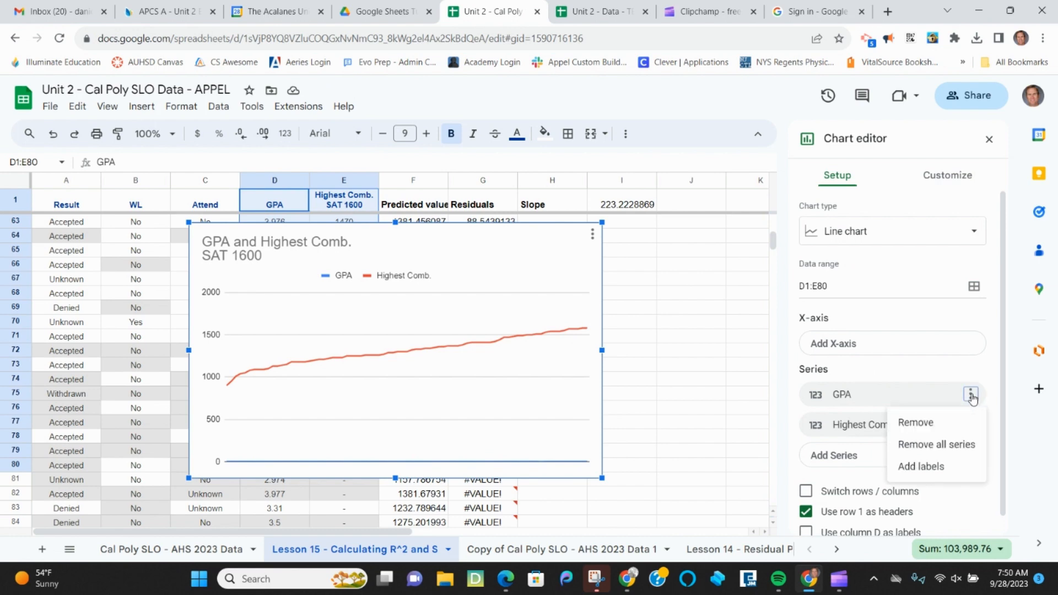
left_click(837, 401)
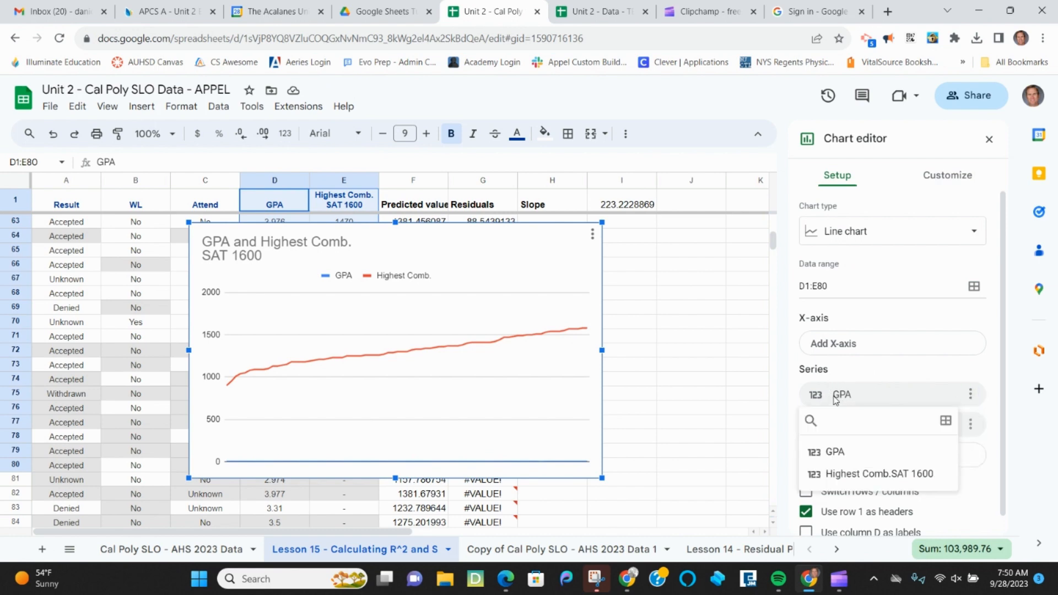
left_click(919, 397)
left_click(972, 396)
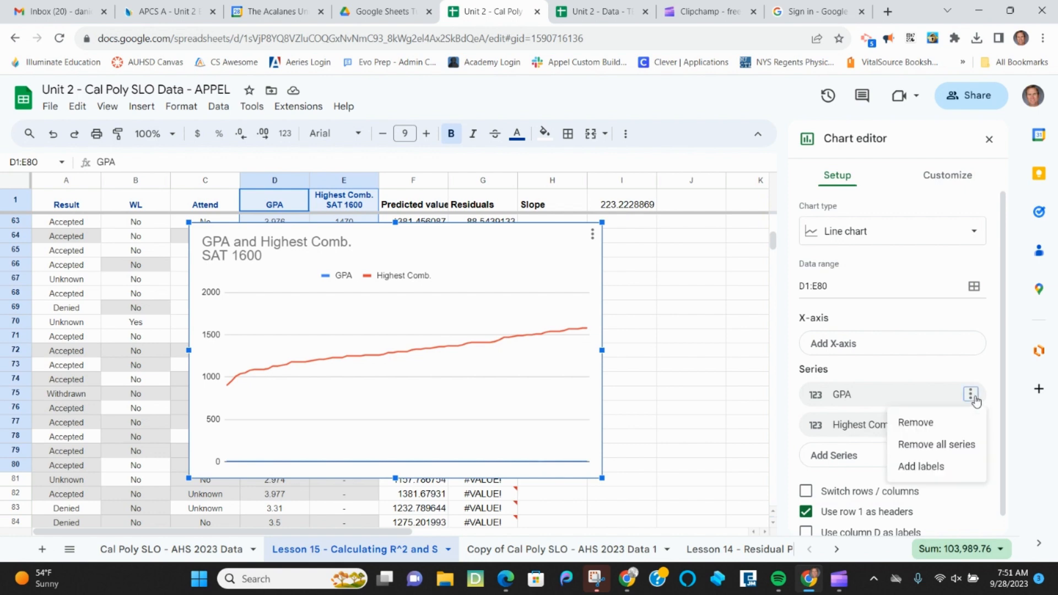
left_click(915, 422)
left_click(878, 353)
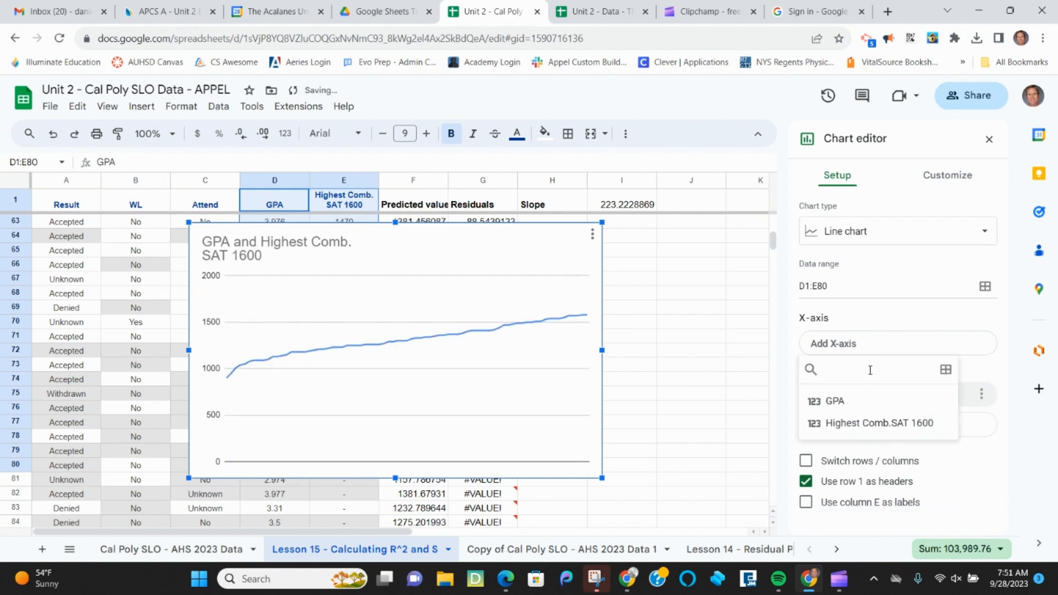
left_click(836, 401)
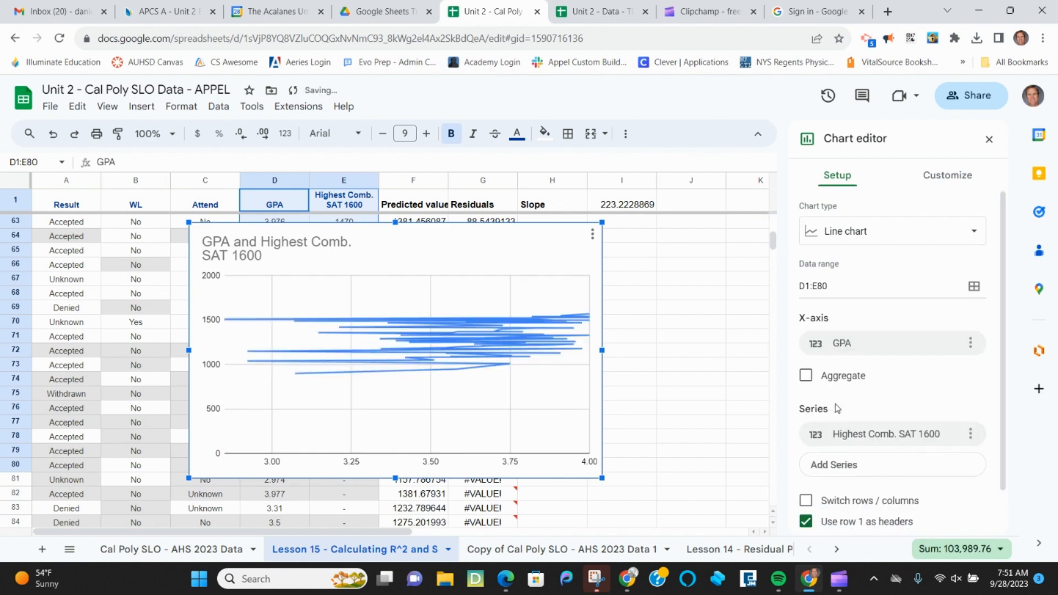
Step: Change the line chart to a scatter chart and move it into the empty area beside the Residuals column
left_click(842, 243)
scroll(840, 441, "down", 10)
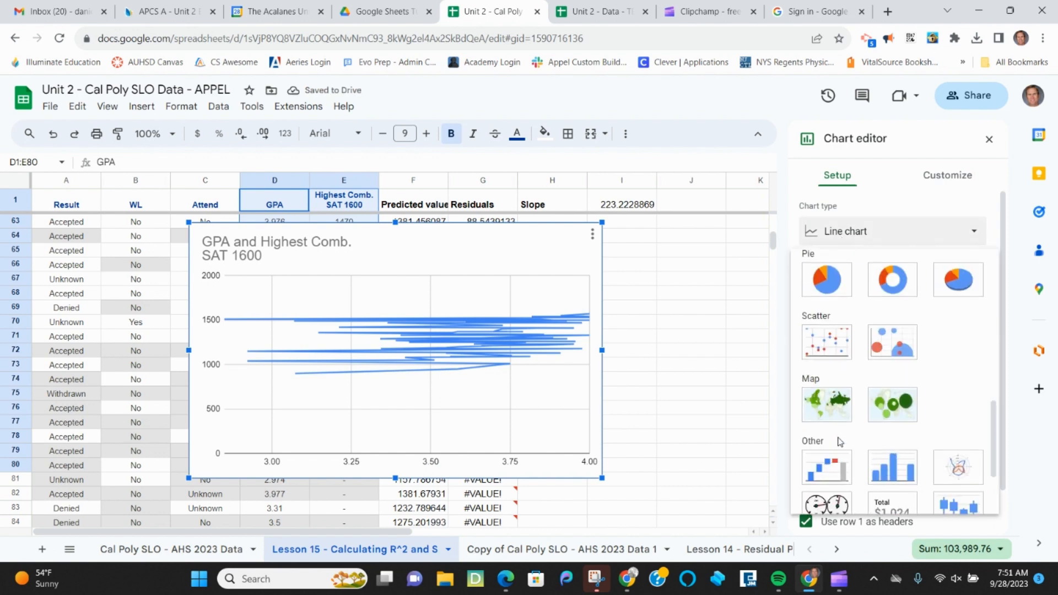
left_click(832, 344)
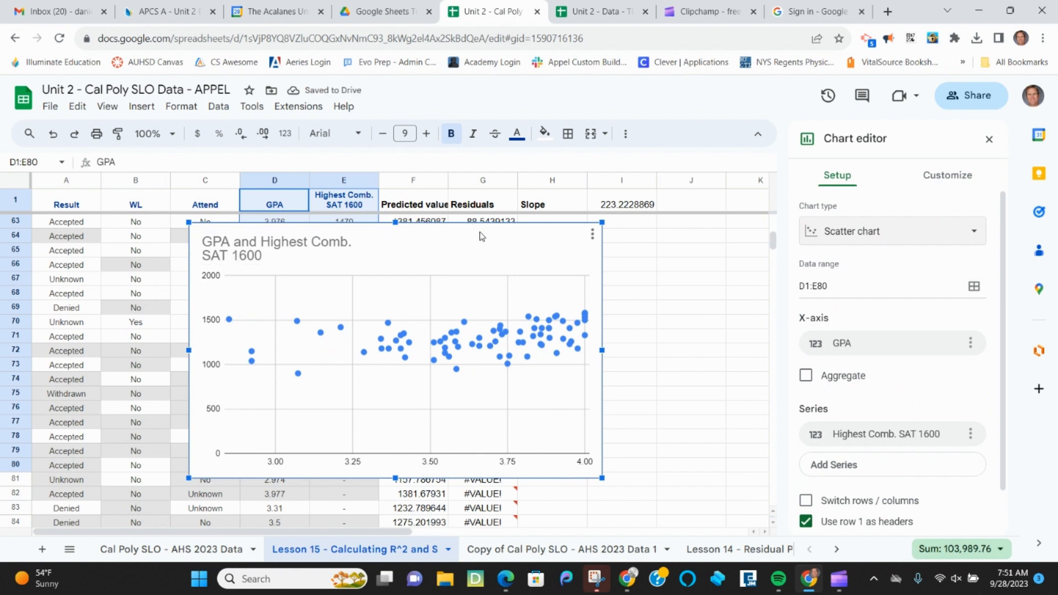
left_click_drag(476, 237, 821, 286)
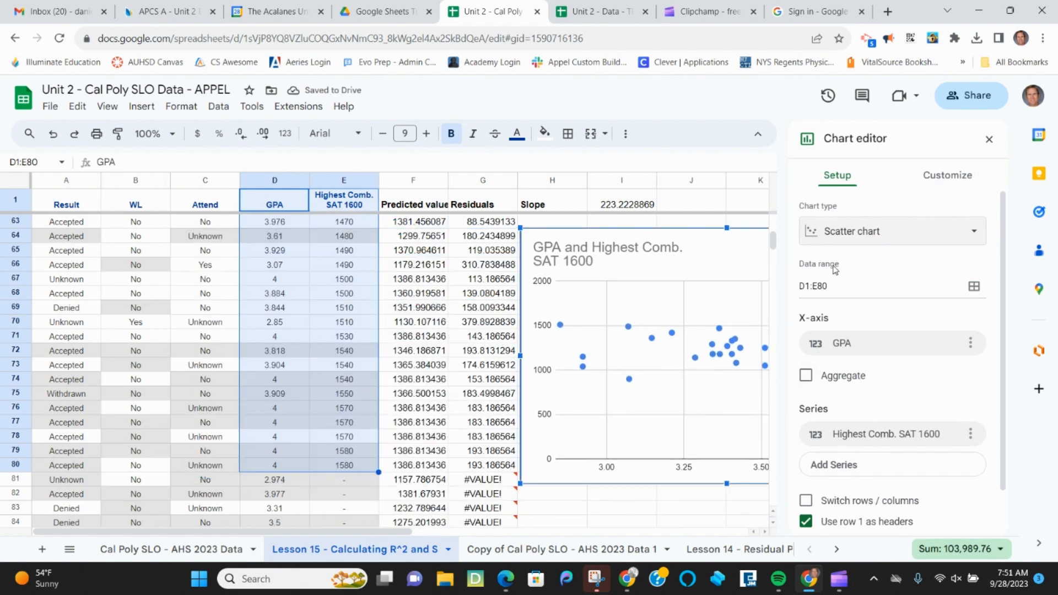
Step: Set the minimum of the scatter chart's vertical axis to 900 and finish editing the chart
left_click(948, 175)
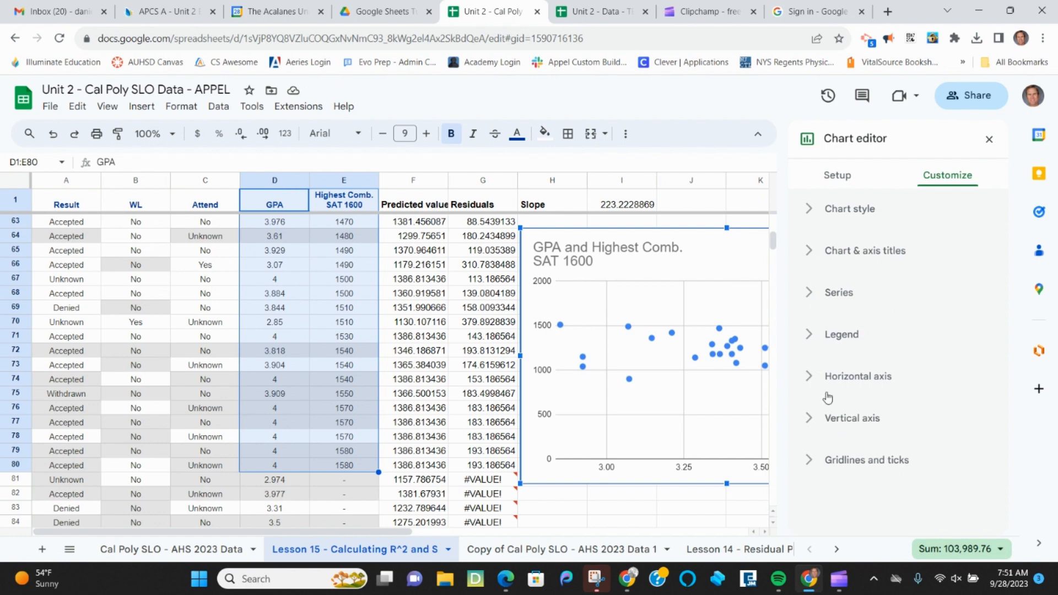
left_click(810, 420)
scroll(873, 430, "down", 5)
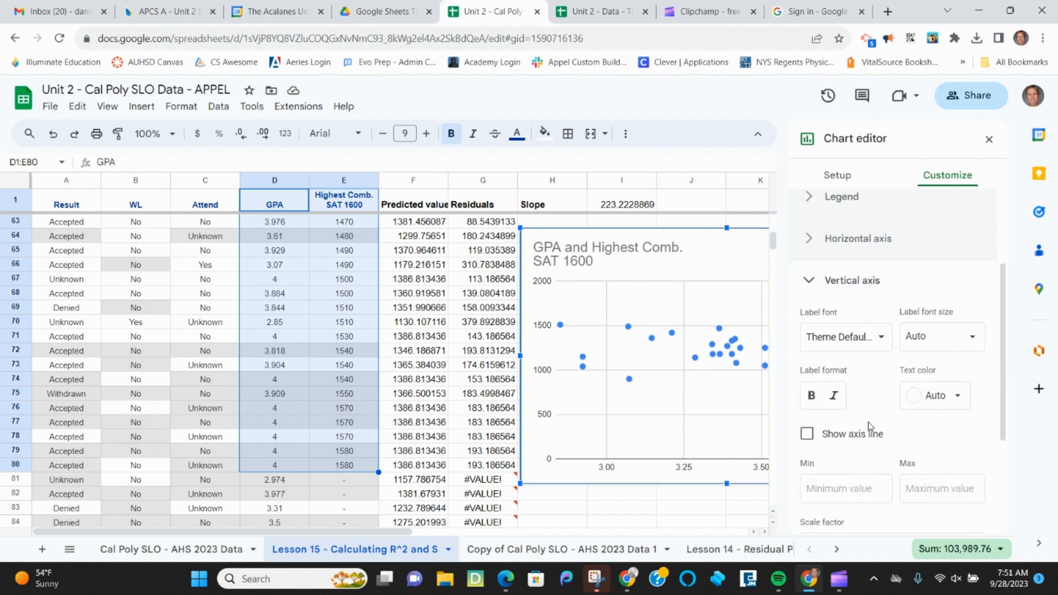
left_click(830, 355)
type("900")
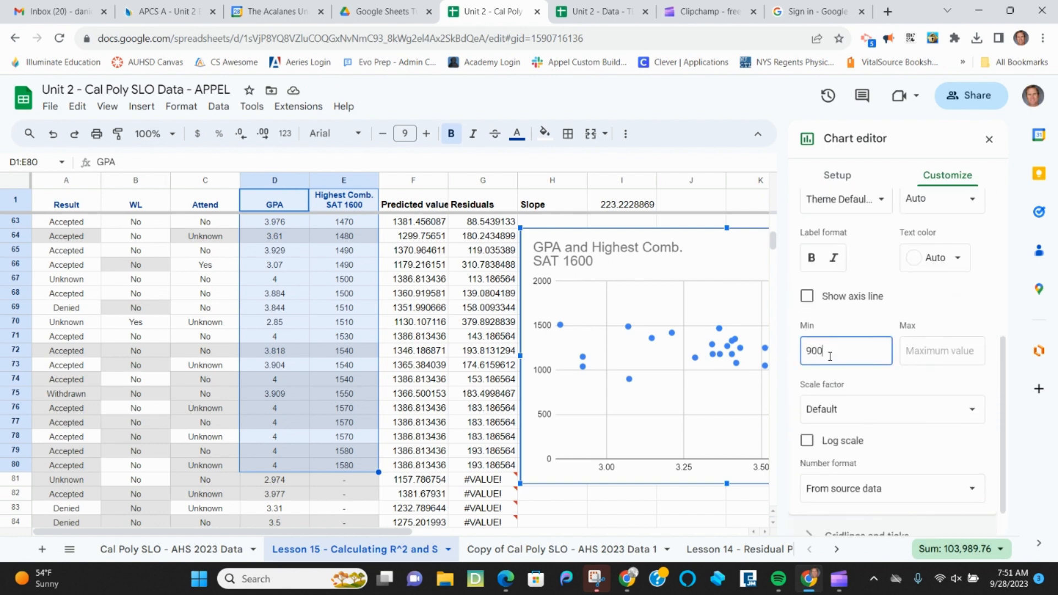
left_click(910, 358)
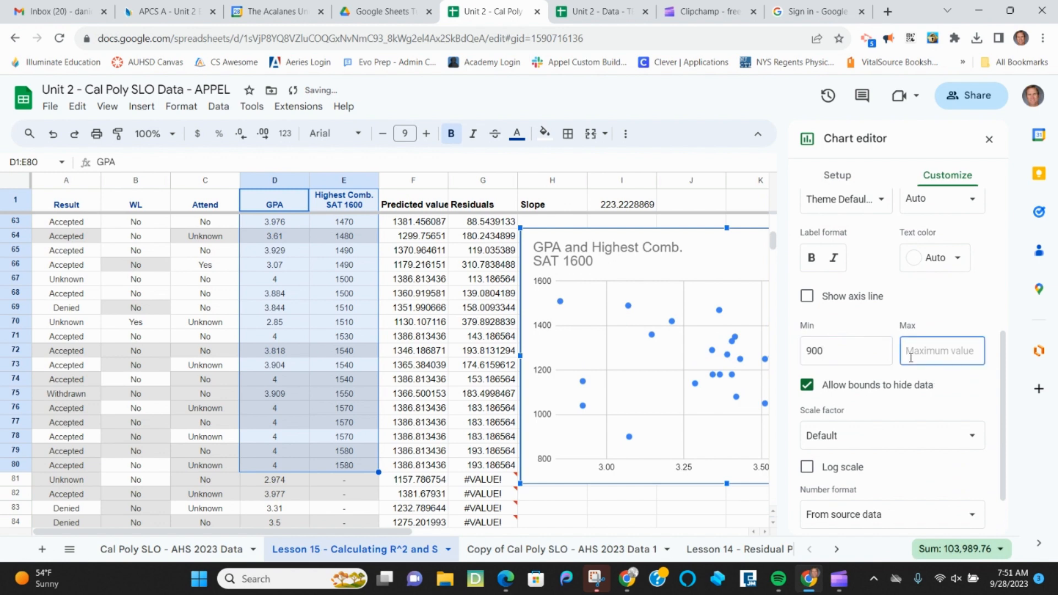
left_click(990, 139)
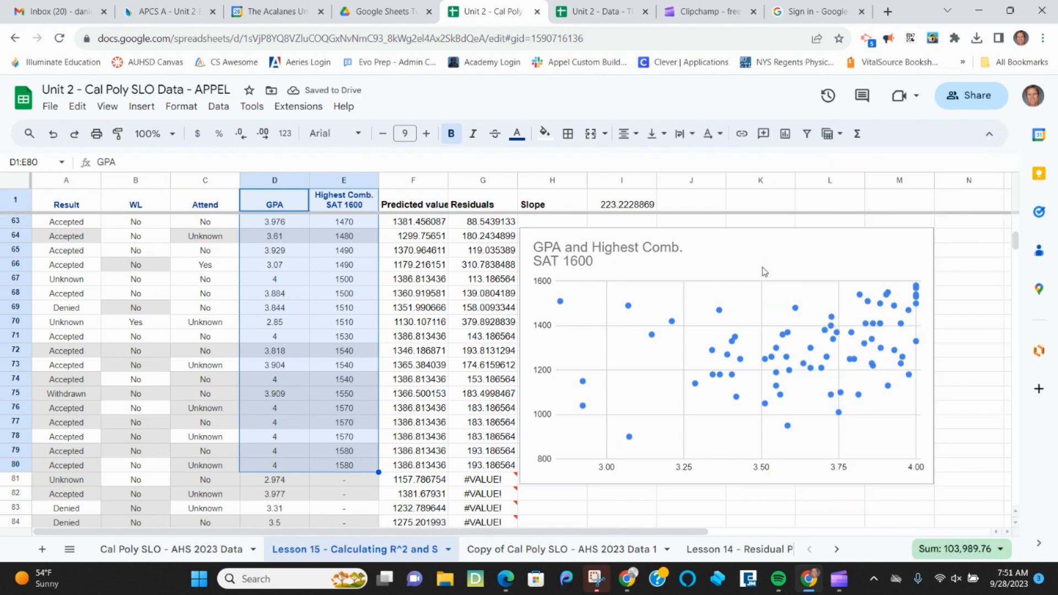
Step: Move the scatter chart up to the beginning of the sheet, just below the R^2 result in row 6
scroll(710, 298, "up", 4)
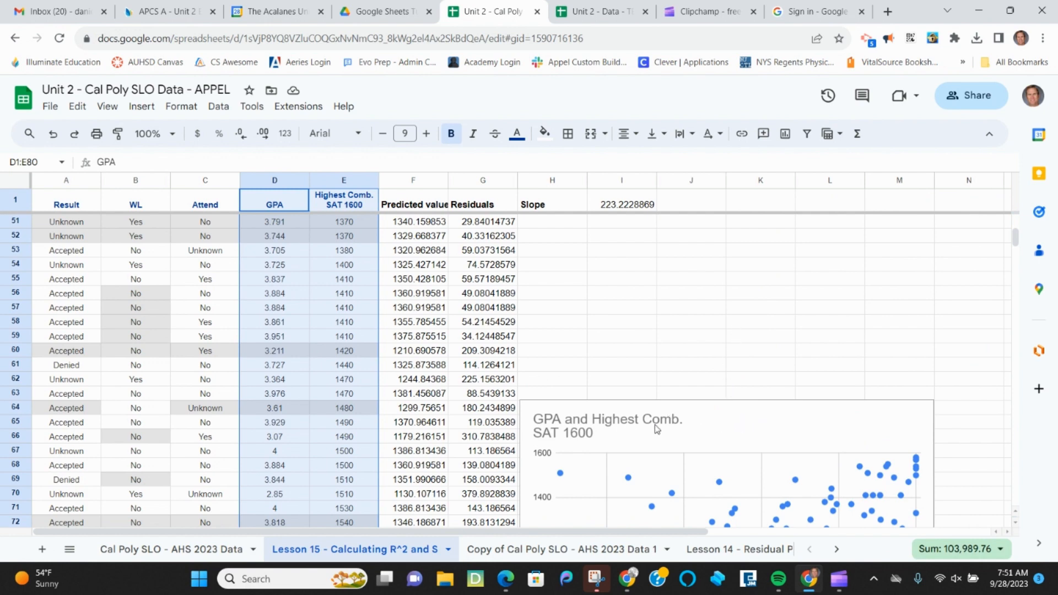
left_click(752, 419)
scroll(752, 420, "down", 2)
left_click_drag(789, 299, 791, 256)
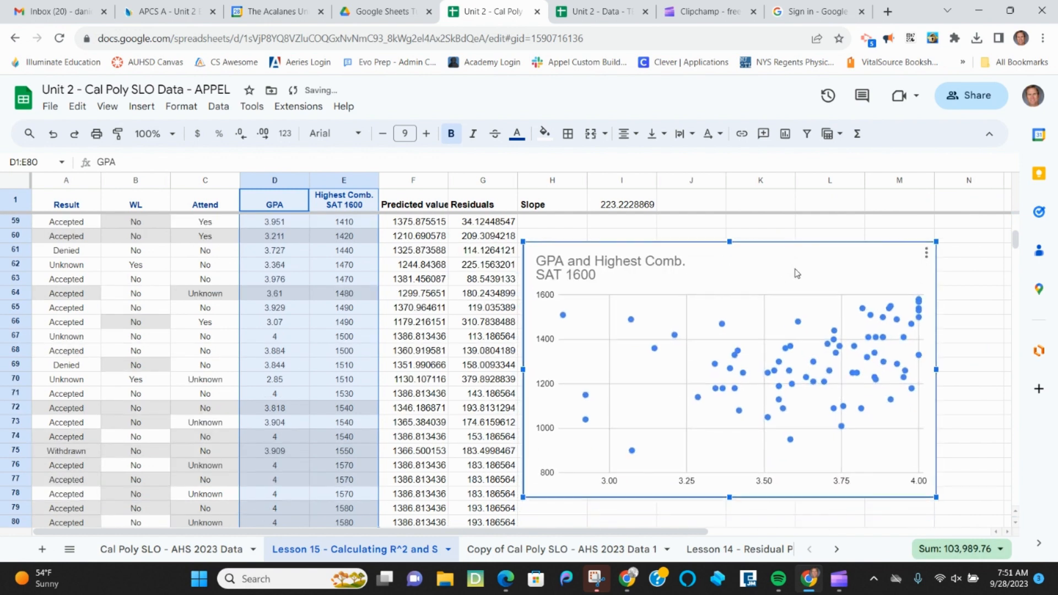
scroll(782, 346, "up", 4)
left_click_drag(787, 484, 781, 260)
scroll(782, 331, "up", 4)
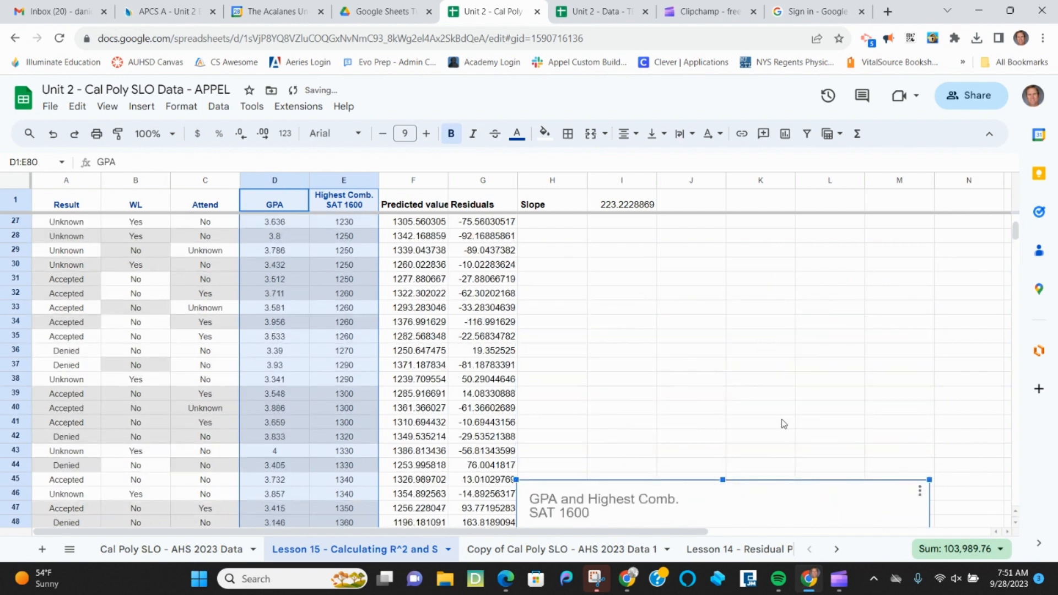
left_click_drag(787, 487, 797, 258)
scroll(797, 326, "up", 2)
scroll(795, 333, "up", 2)
left_click_drag(789, 488, 818, 239)
scroll(797, 335, "up", 3)
left_click_drag(824, 387, 807, 333)
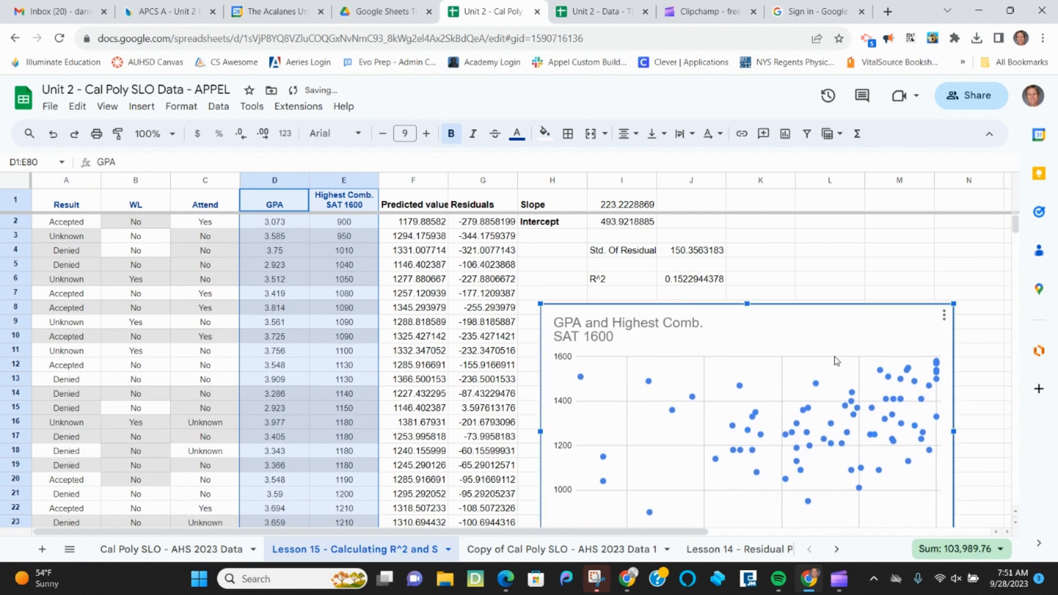
Step: Add a linear trendline to the scatter chart's SAT series
left_click(945, 316)
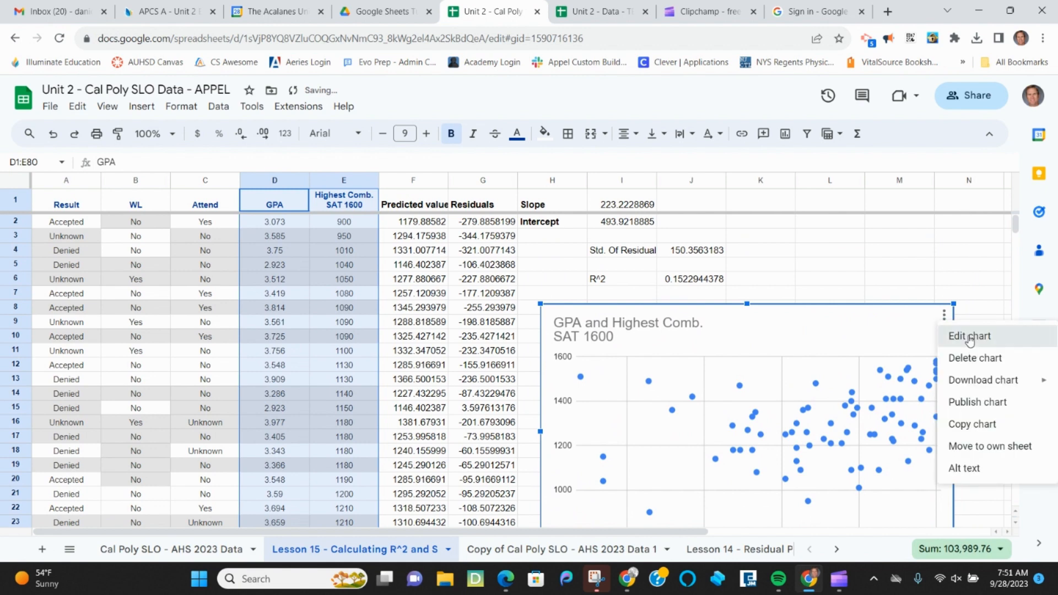
left_click(940, 331)
left_click(948, 175)
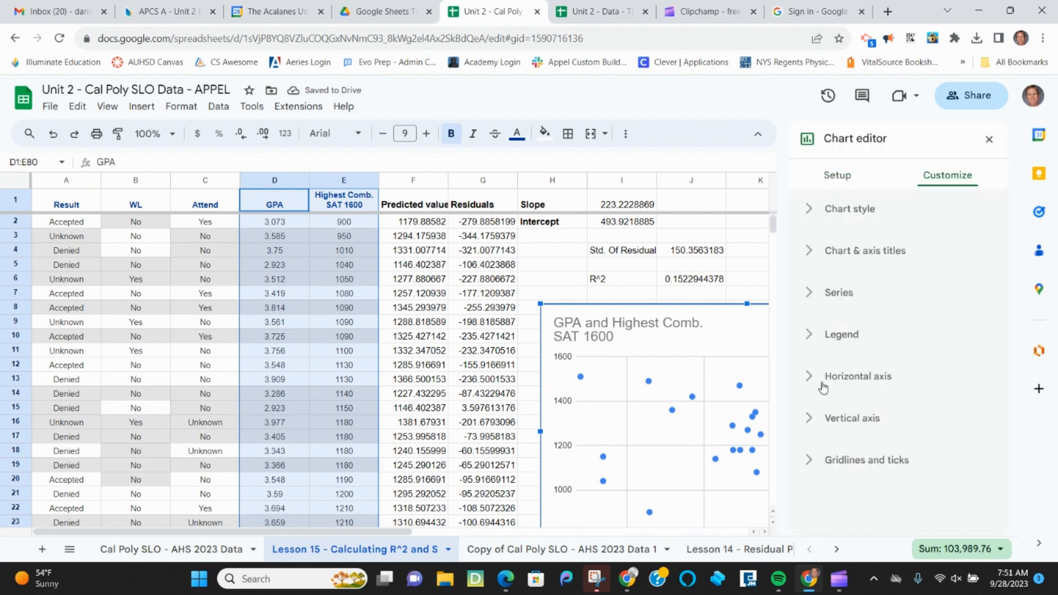
left_click(810, 300)
scroll(810, 342, "down", 5)
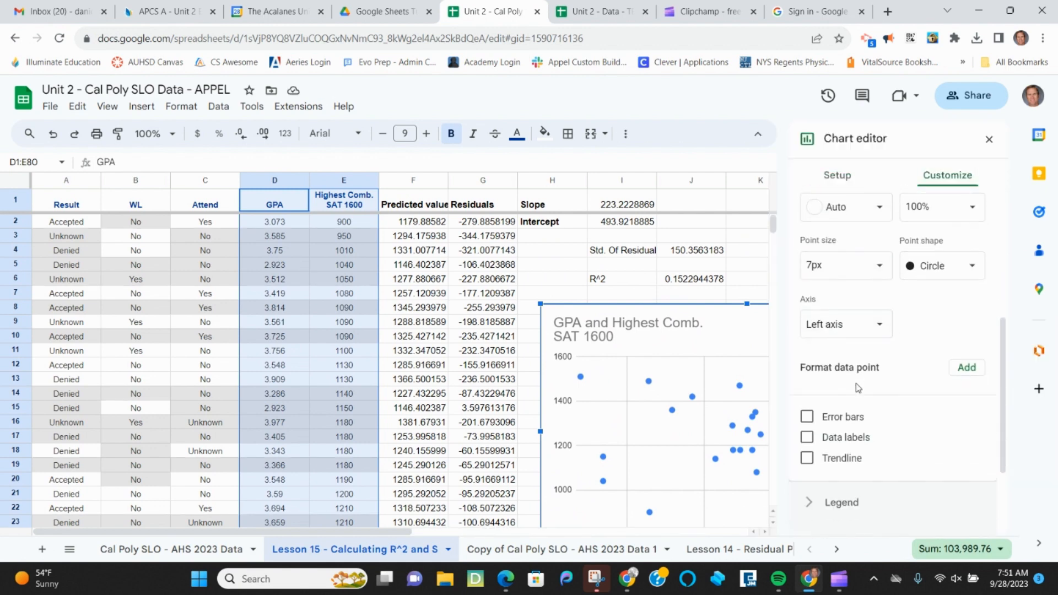
left_click(807, 387)
Step: Show R² for the trendline, label it with its equation, and finish editing the chart
scroll(814, 419, "down", 3)
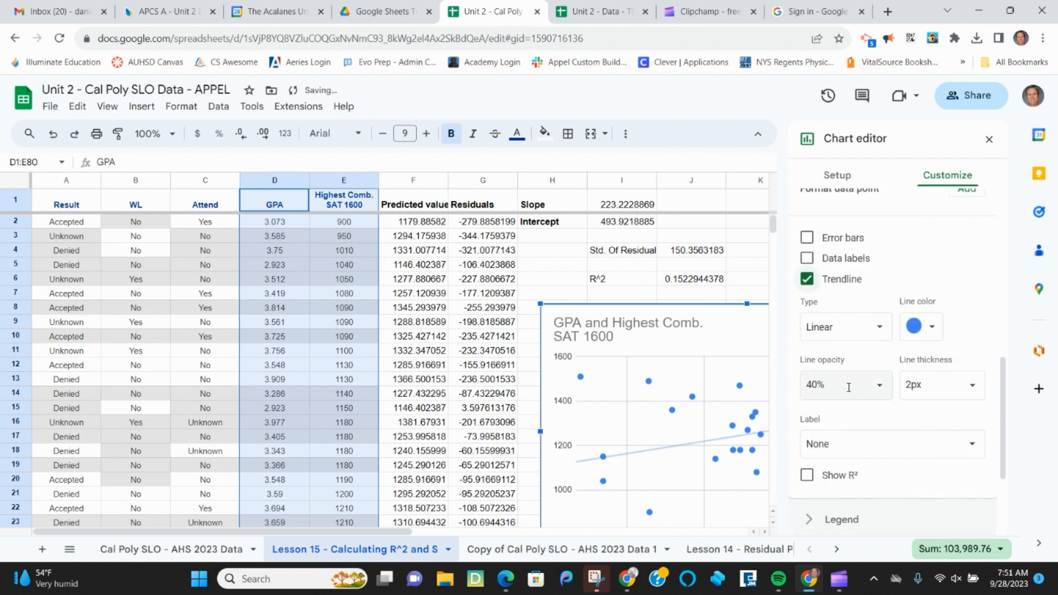
left_click(808, 444)
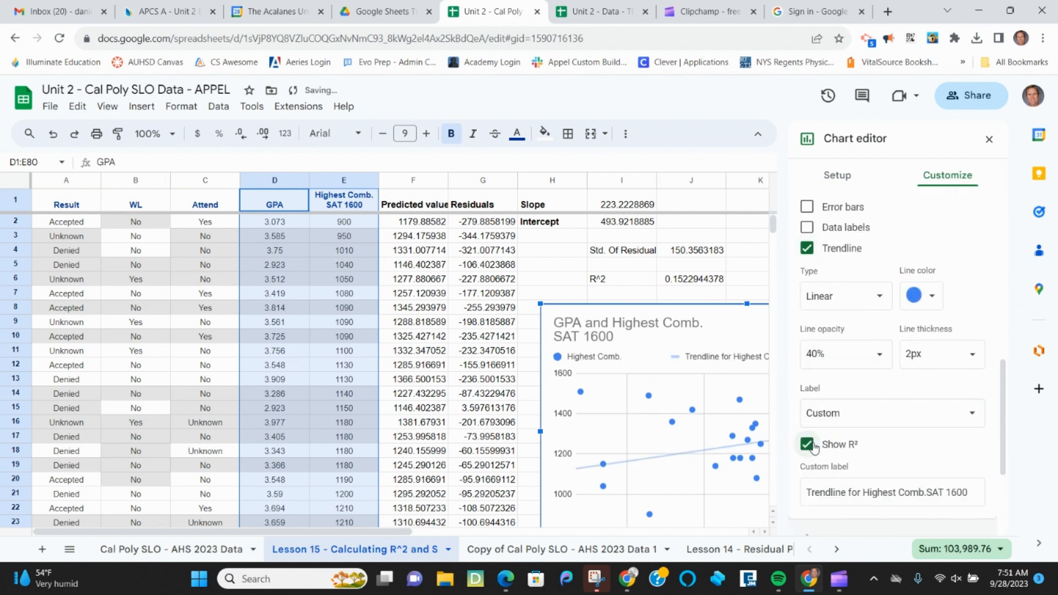
left_click(901, 418)
left_click(877, 434)
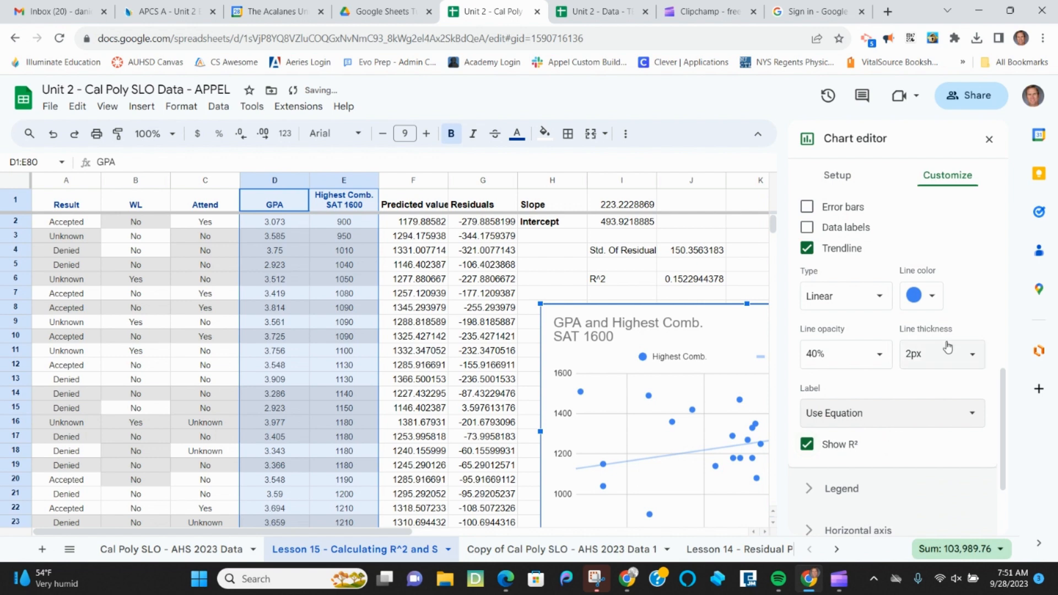
left_click(990, 140)
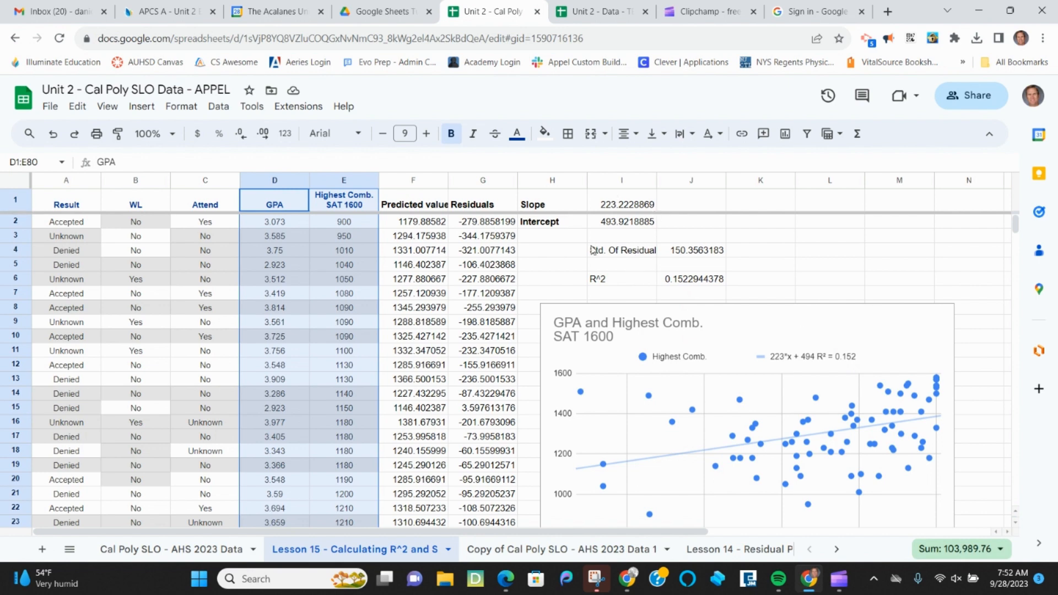
Step: Fit column I to its contents so the Std. Of Residuals label is fully readable
left_click(631, 253)
left_click(693, 252)
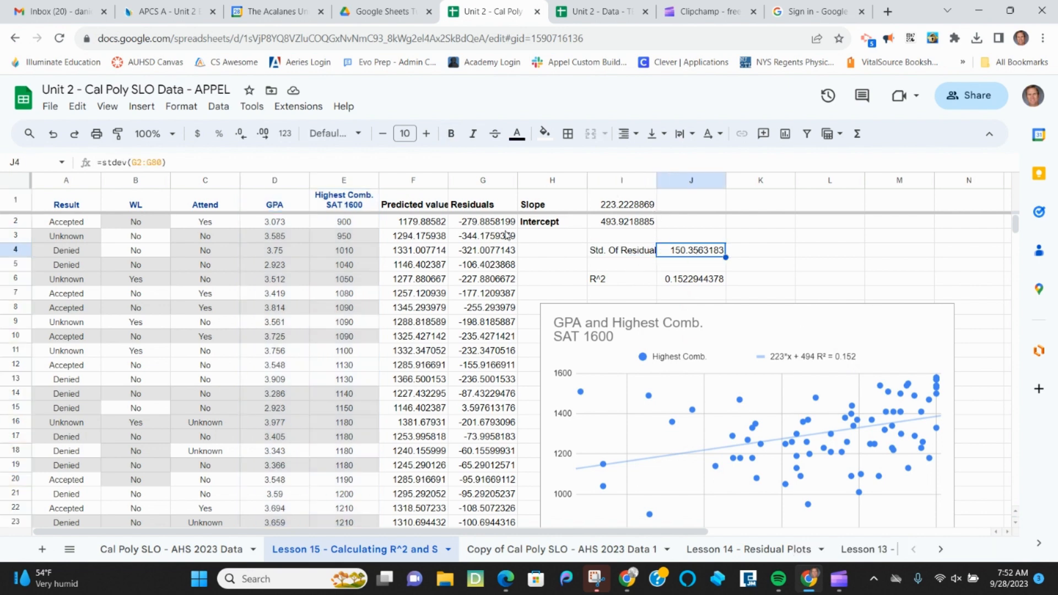
double_click(656, 180)
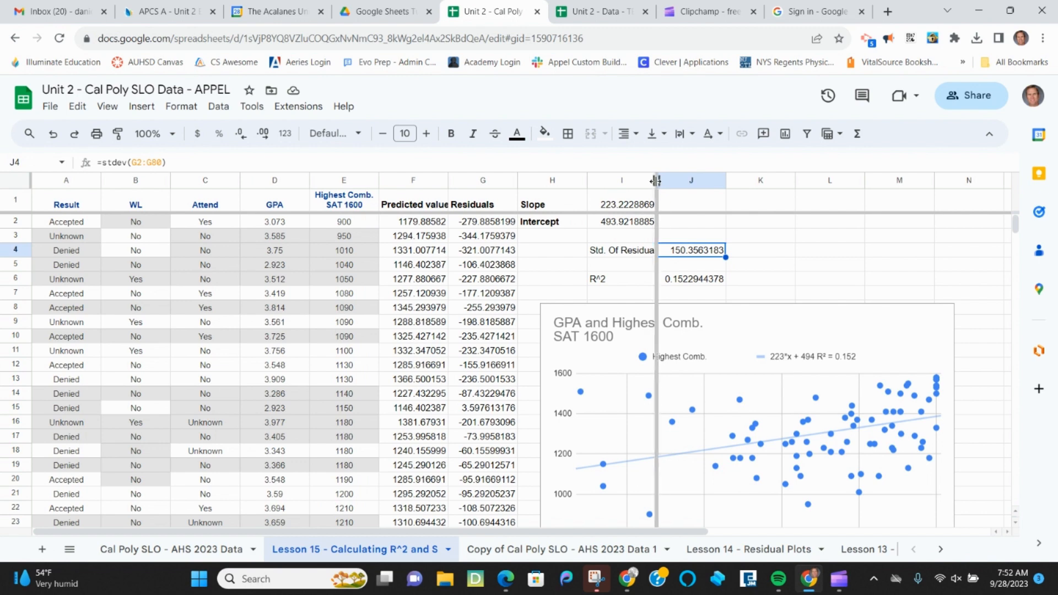
Step: Compare the calculated R^2 in I6:J6 with the equation and R² in the scatter chart's legend
left_click_drag(634, 280, 701, 280)
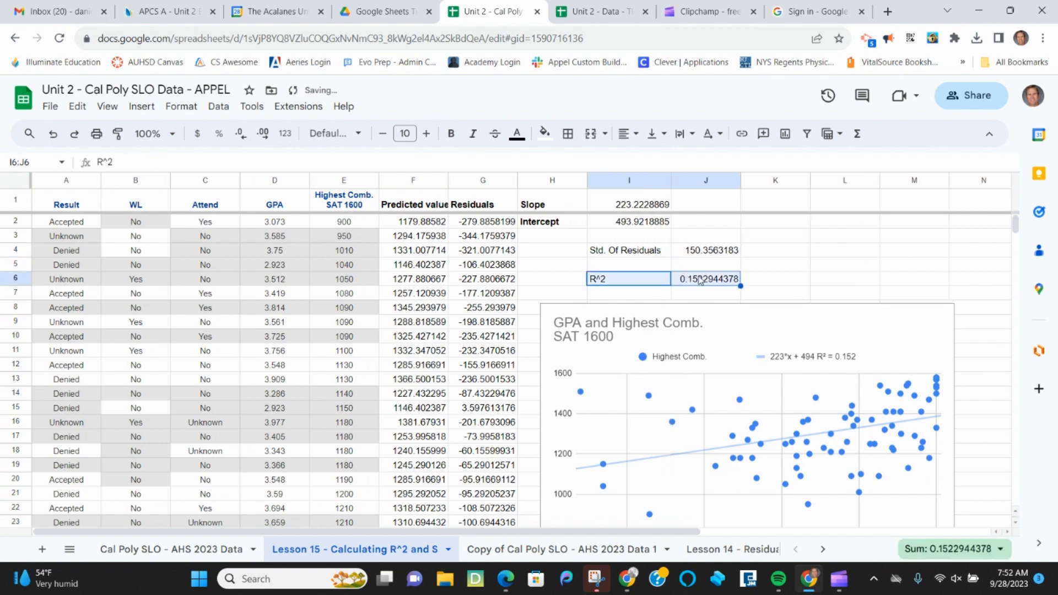
scroll(765, 406, "down", 2)
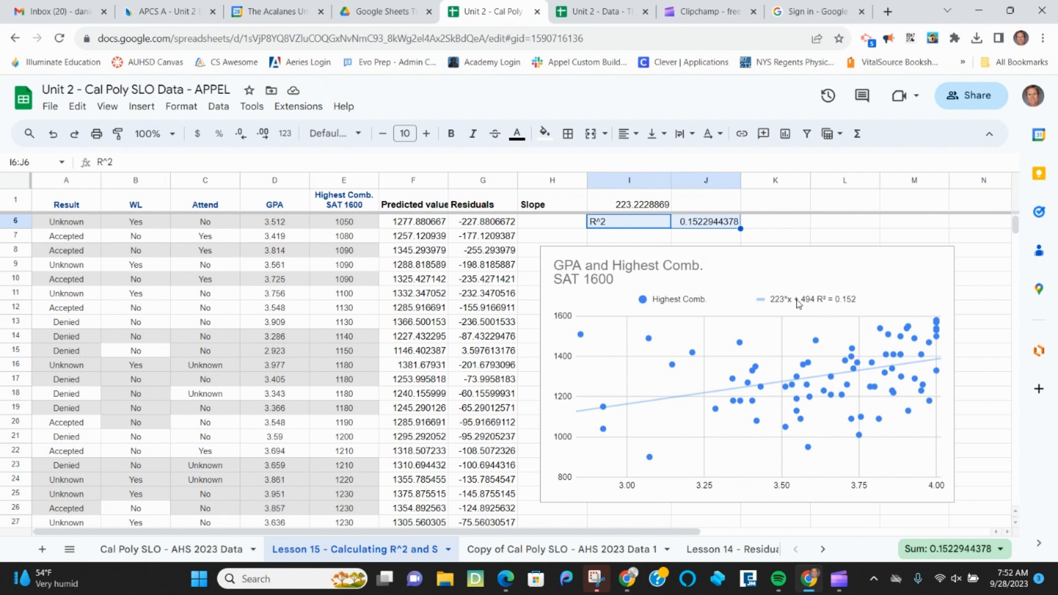
mouse_move(839, 578)
left_click(899, 512)
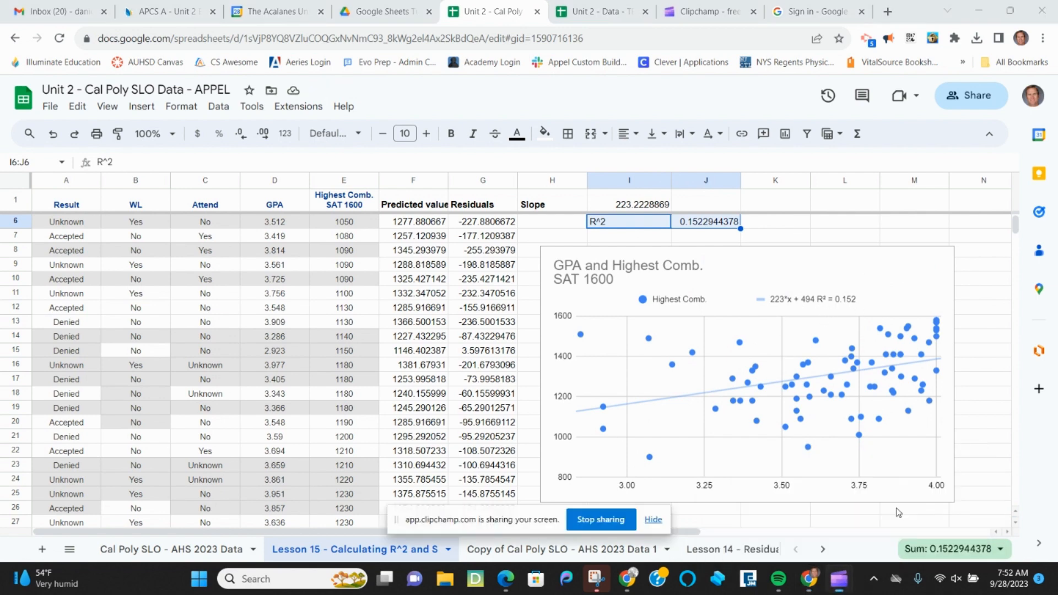